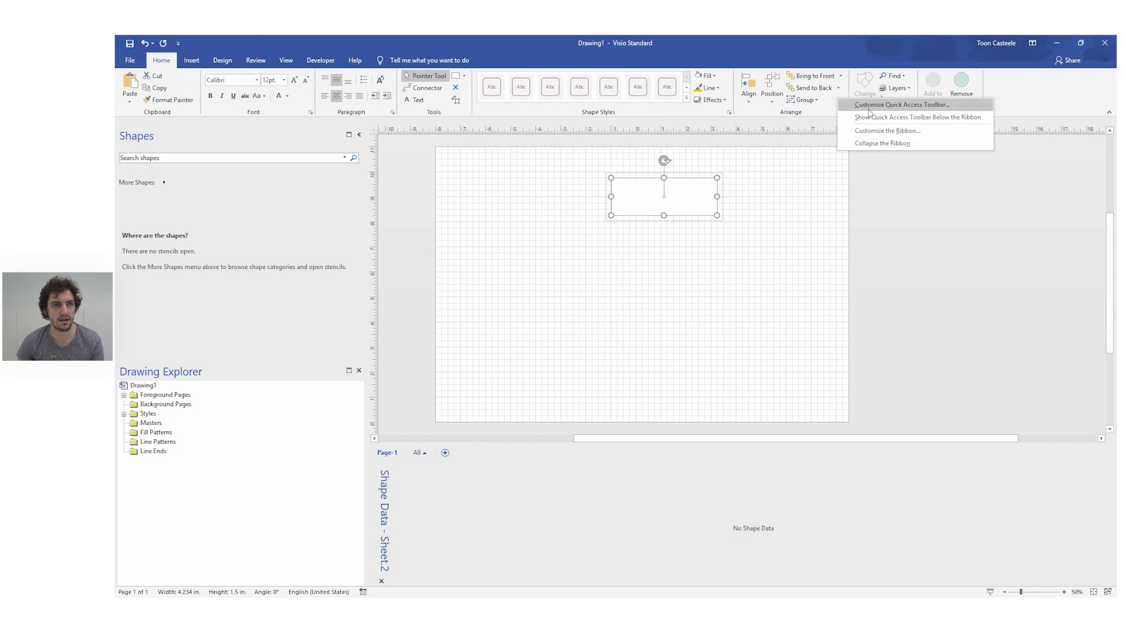
Step: Open the ribbon customization options and browse the Popular Commands, Commands Not in the Ribbon, and Custom Tabs and Groups lists
click(889, 131)
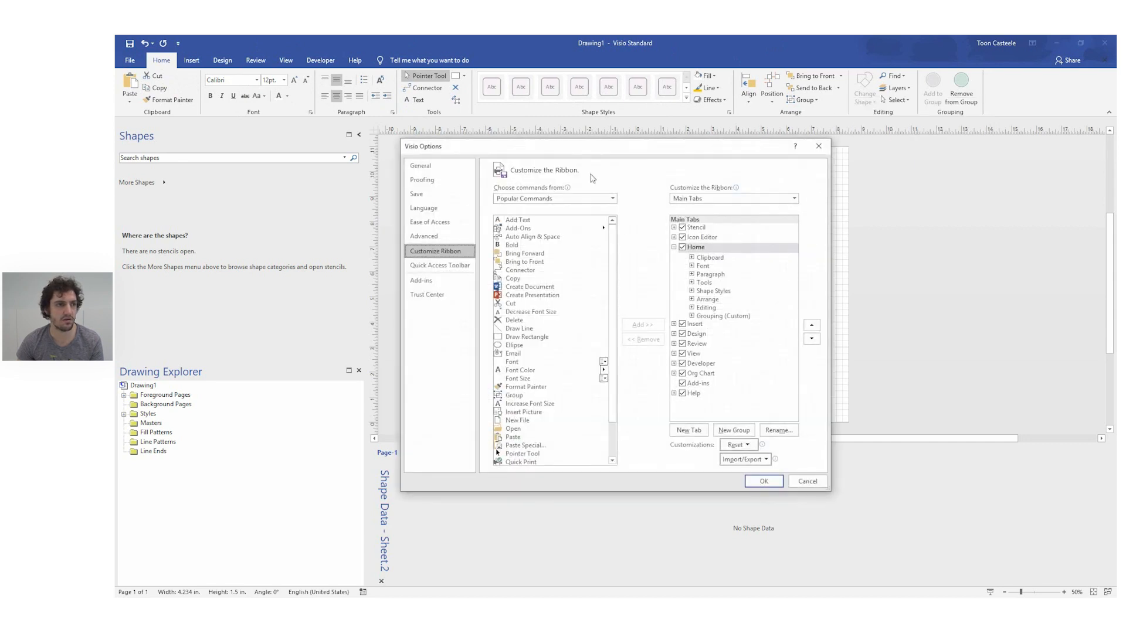
drag(591, 147, 614, 153)
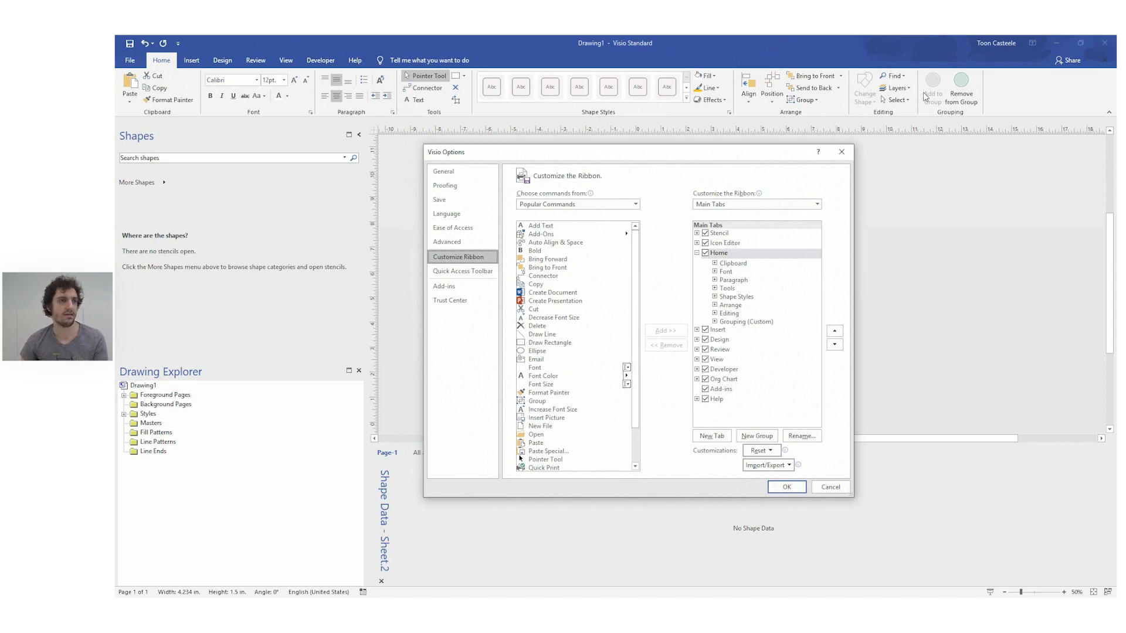
click(635, 204)
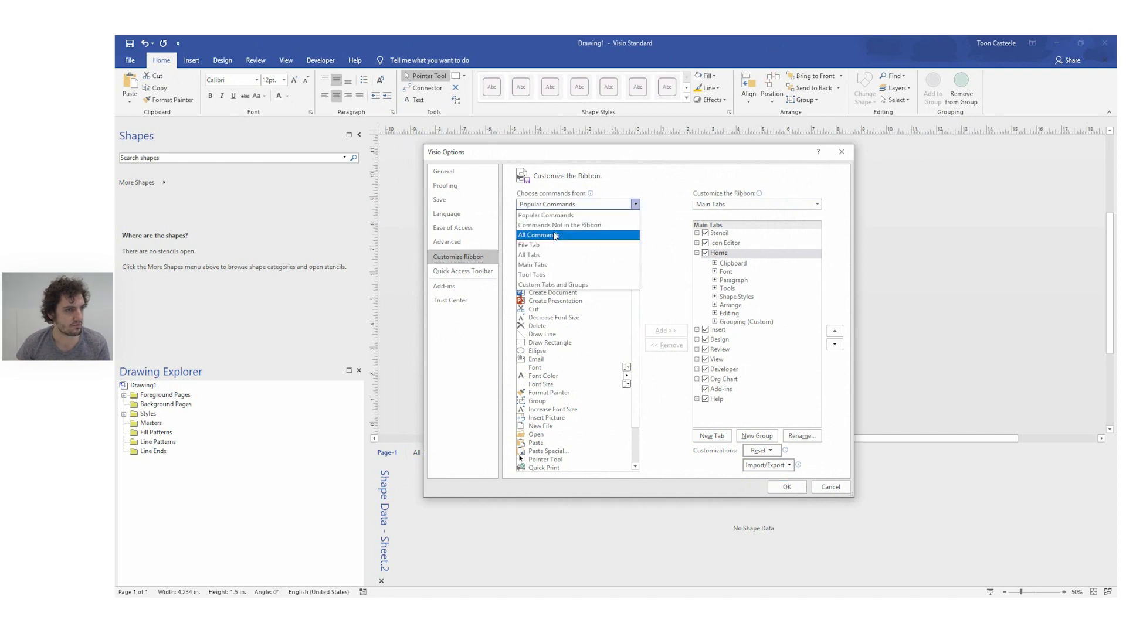
click(568, 204)
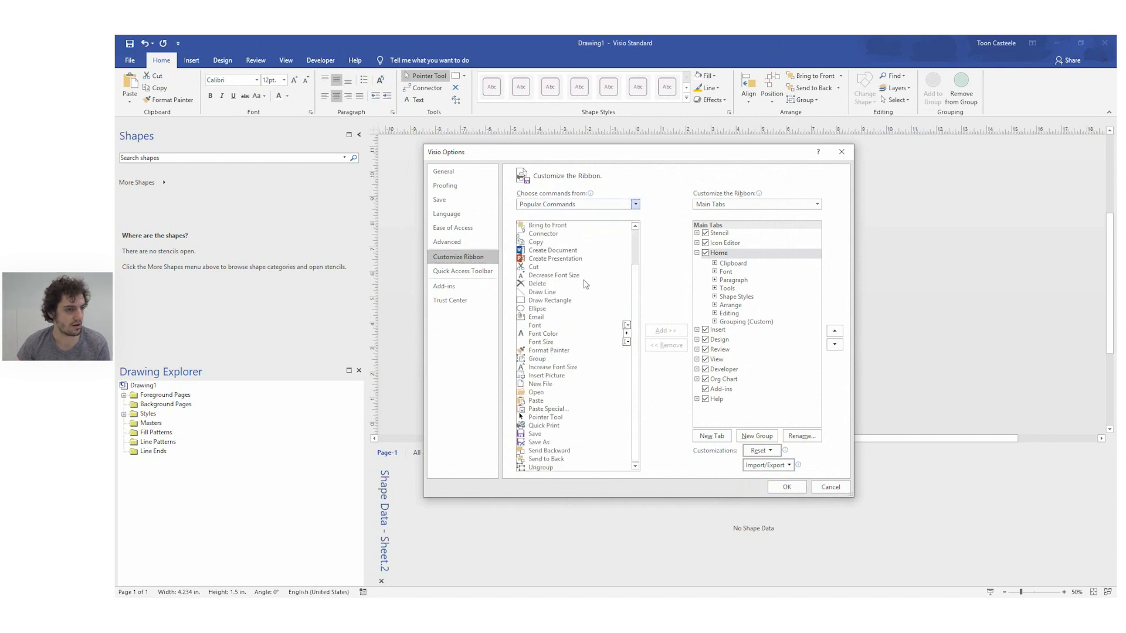
click(547, 205)
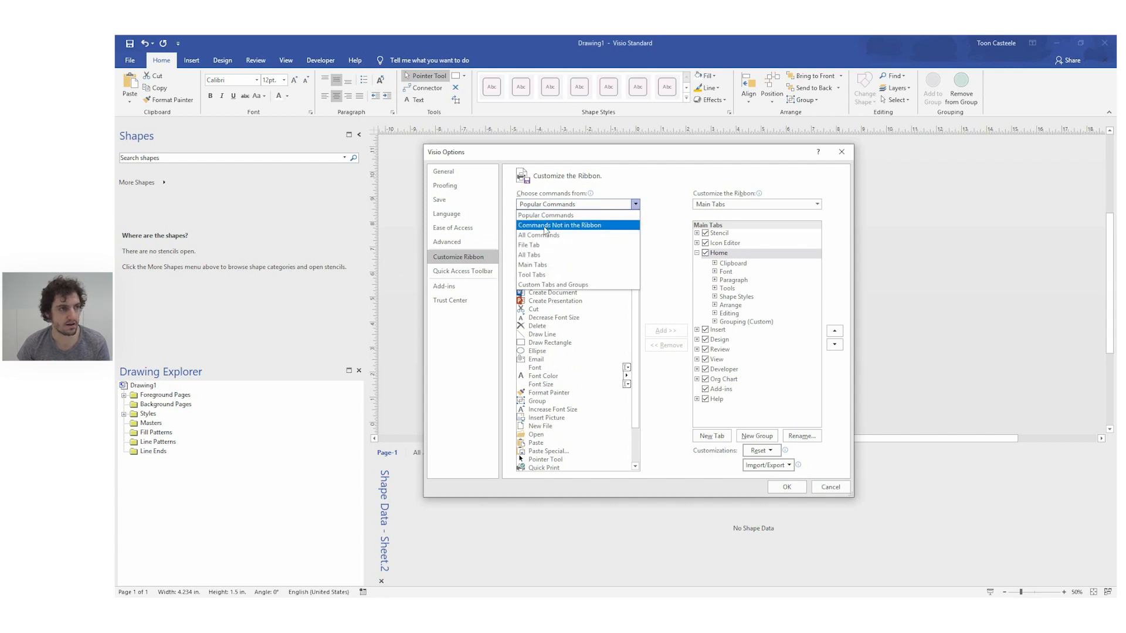
click(545, 229)
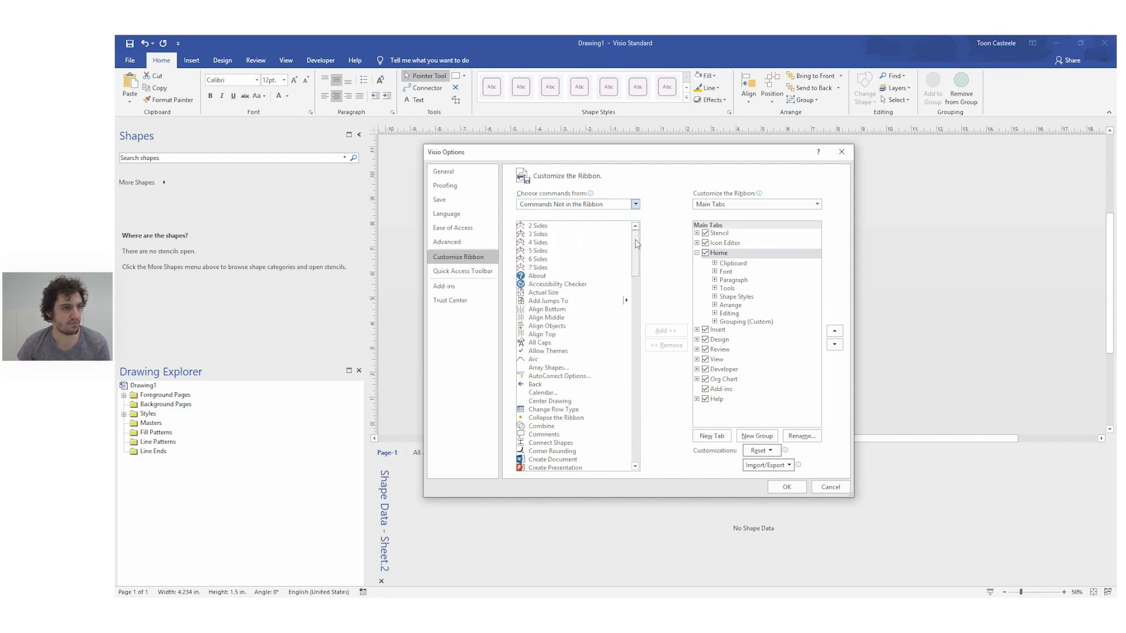
click(548, 206)
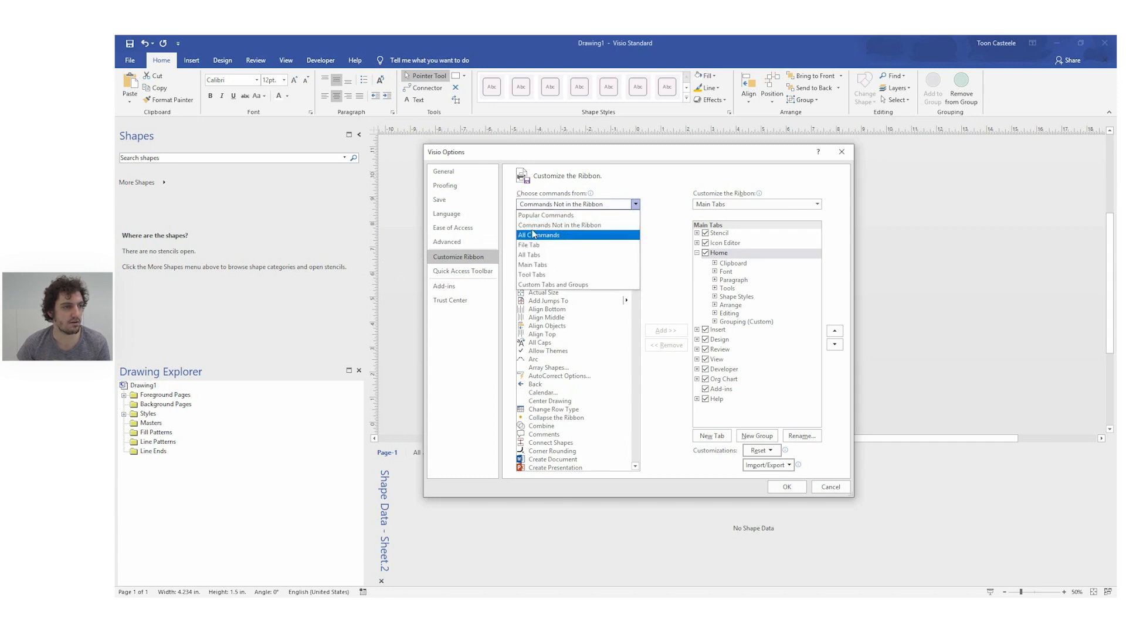
click(540, 286)
click(529, 233)
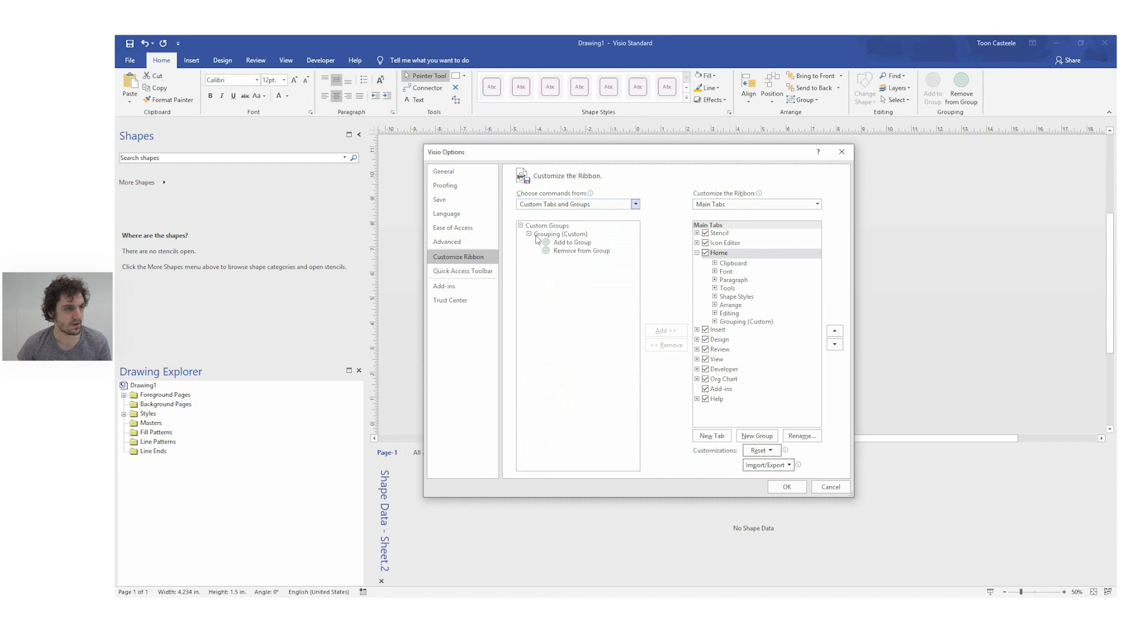
click(551, 206)
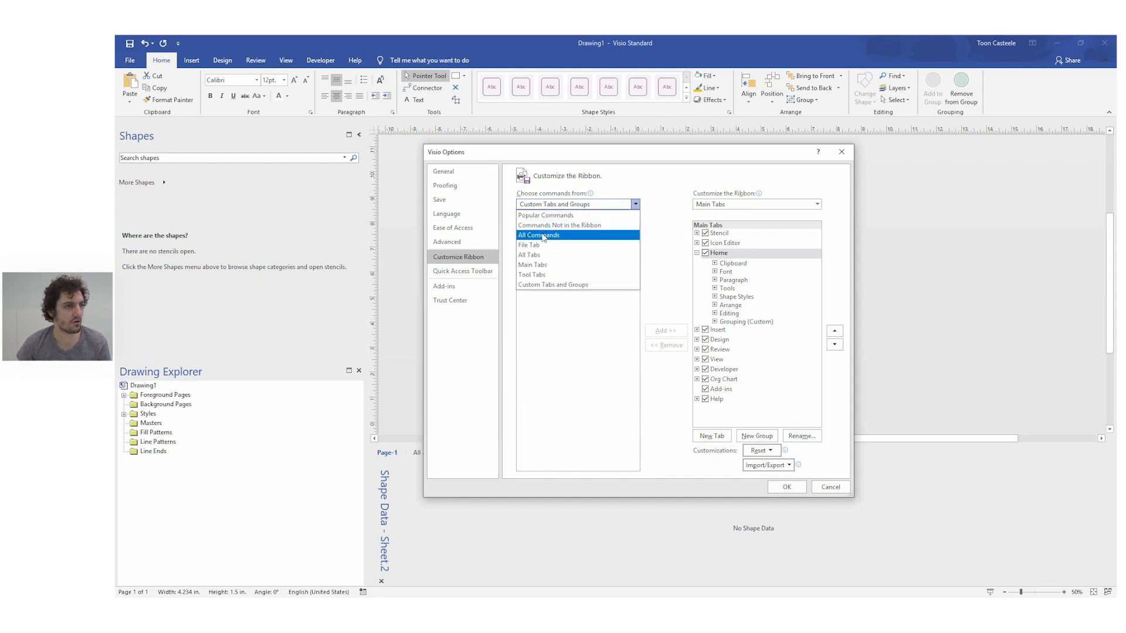
click(627, 194)
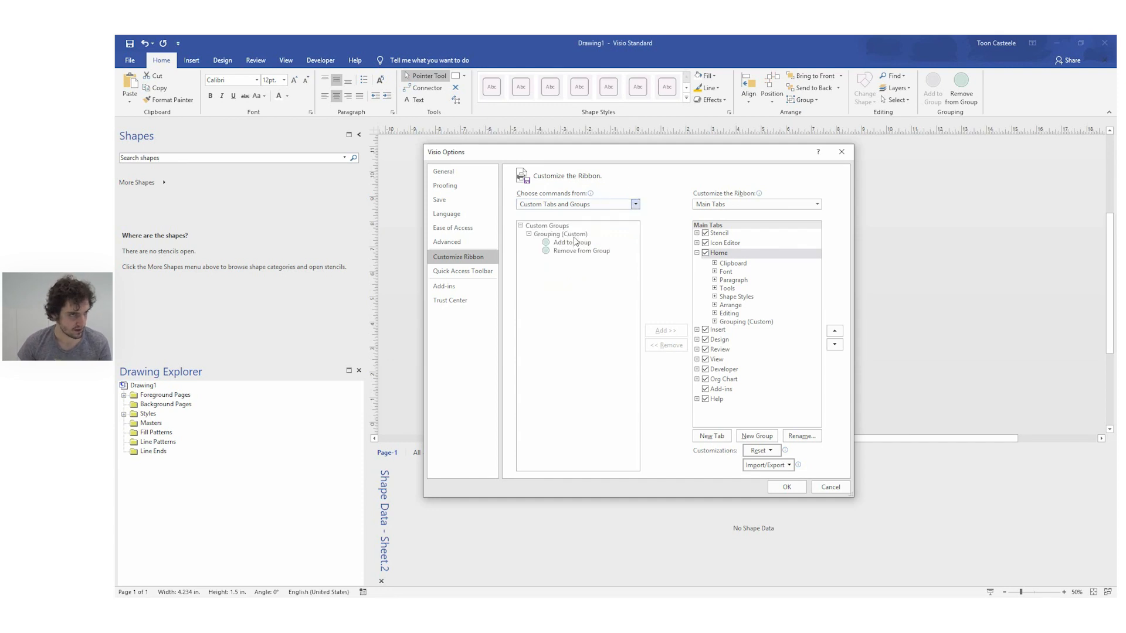
Step: Add the Add to Group command from All Commands to a new custom group on the Home tab, and discard the customization
click(563, 205)
click(544, 235)
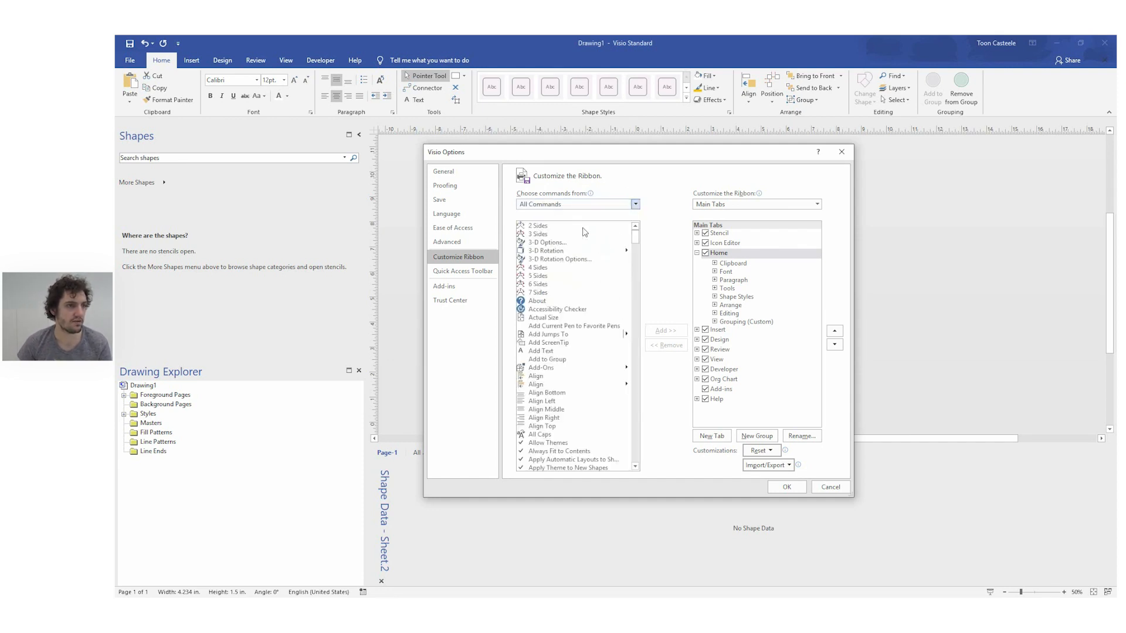
drag(636, 235, 640, 244)
scroll(558, 340, up, 6)
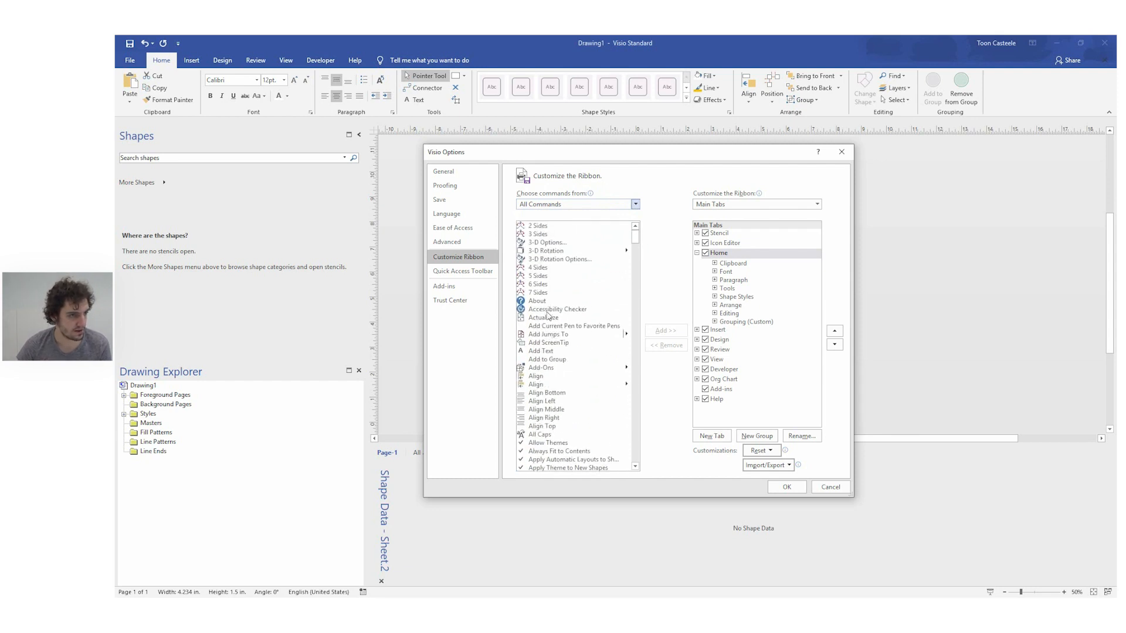
click(551, 359)
scroll(558, 362, down, 2)
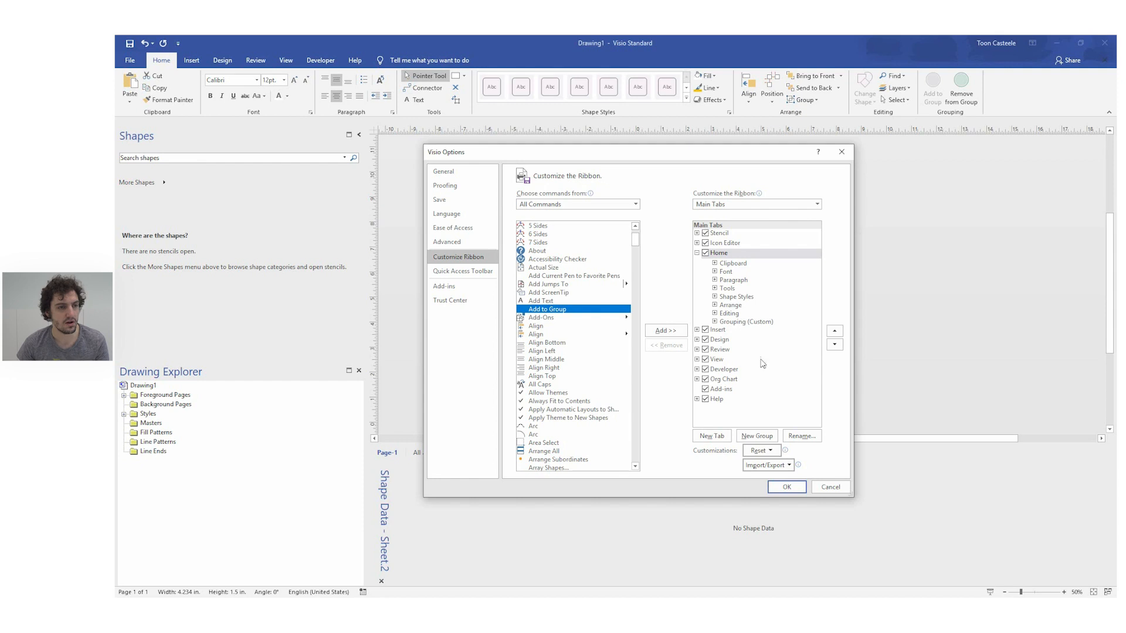
click(737, 253)
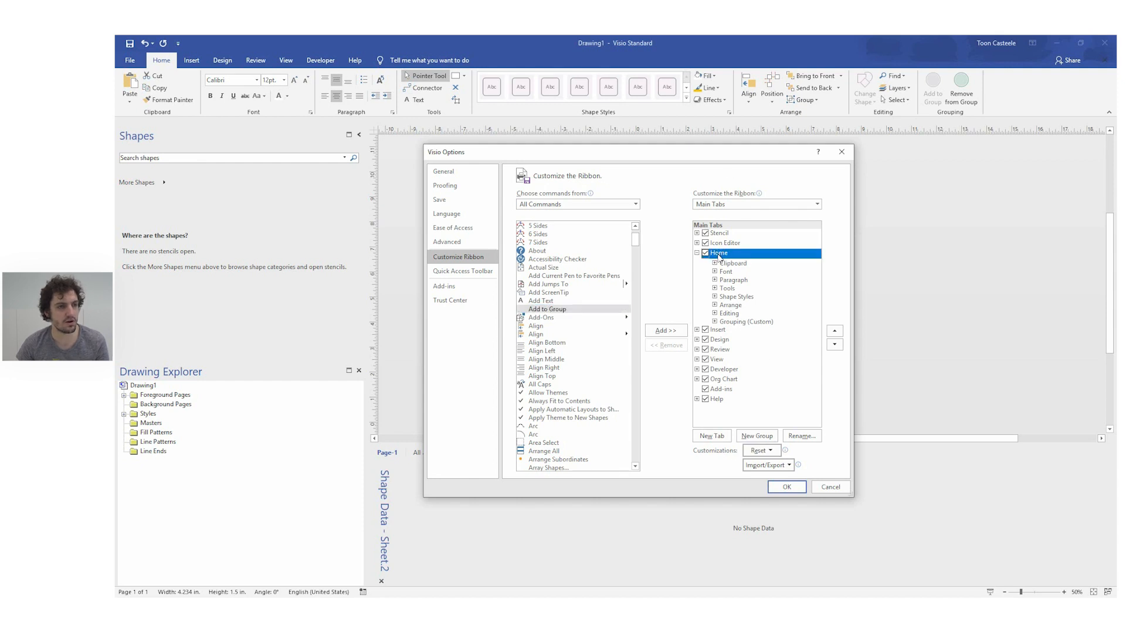
click(756, 436)
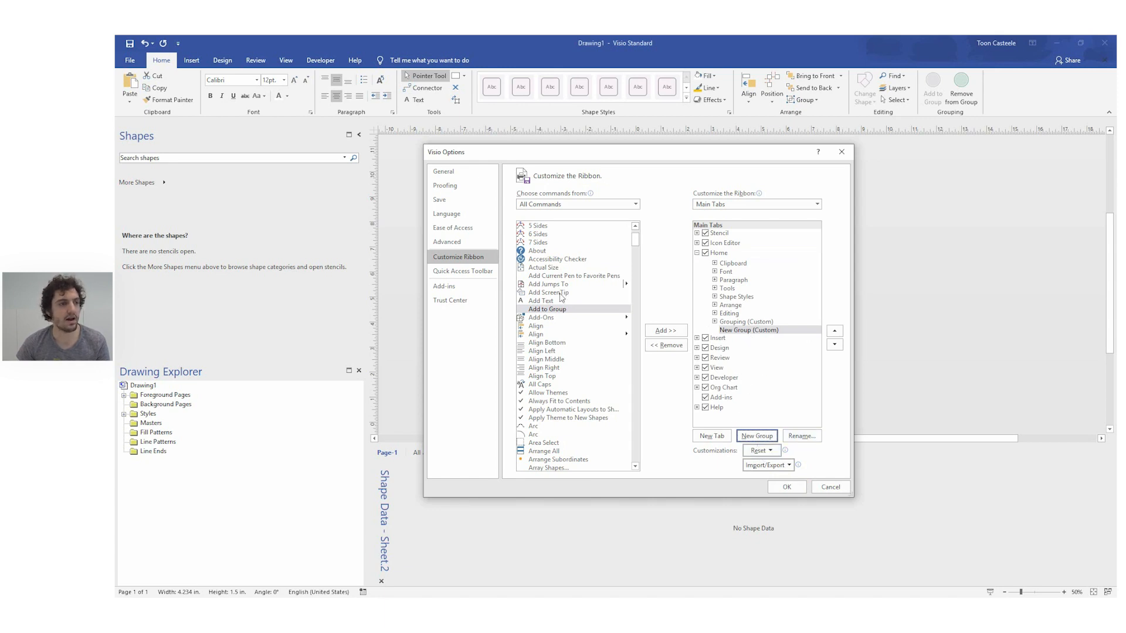
click(544, 312)
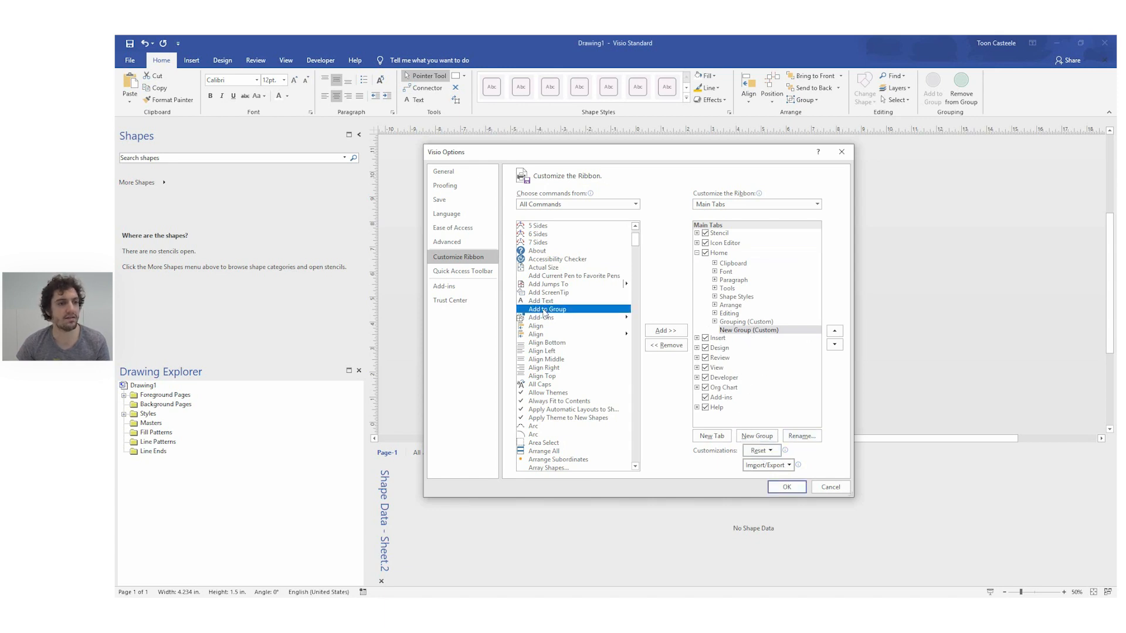
click(669, 331)
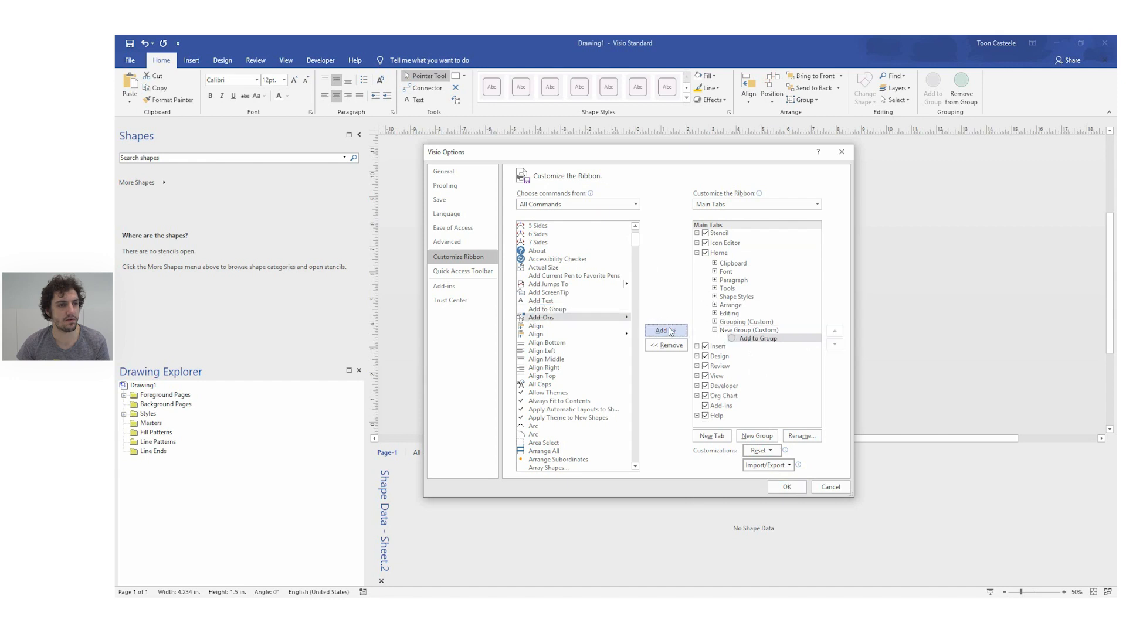
click(756, 330)
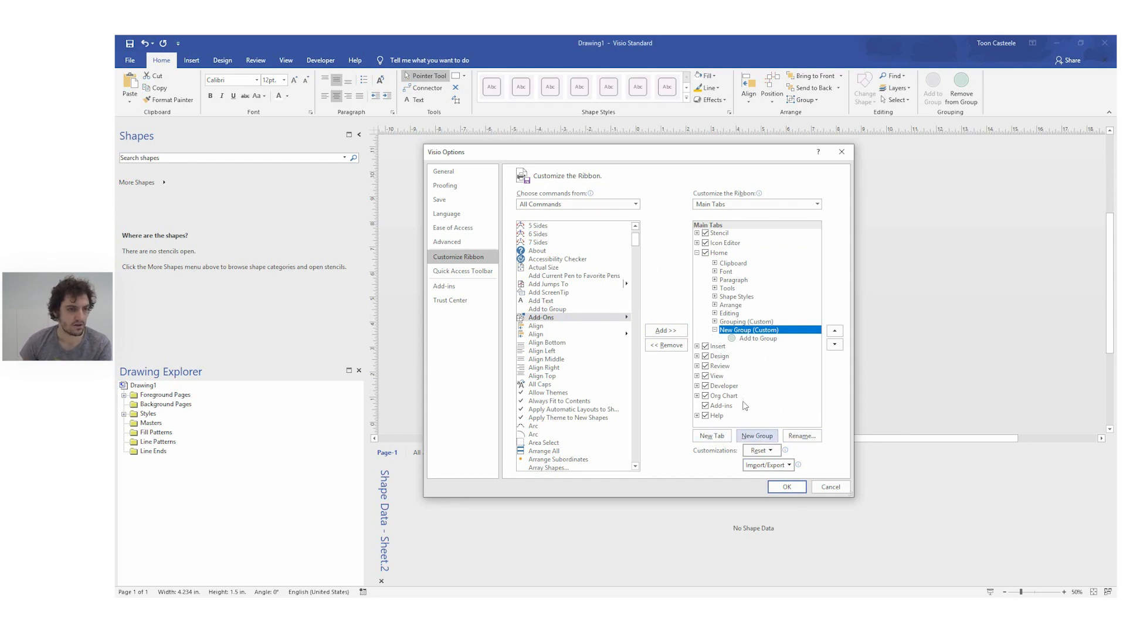
click(832, 489)
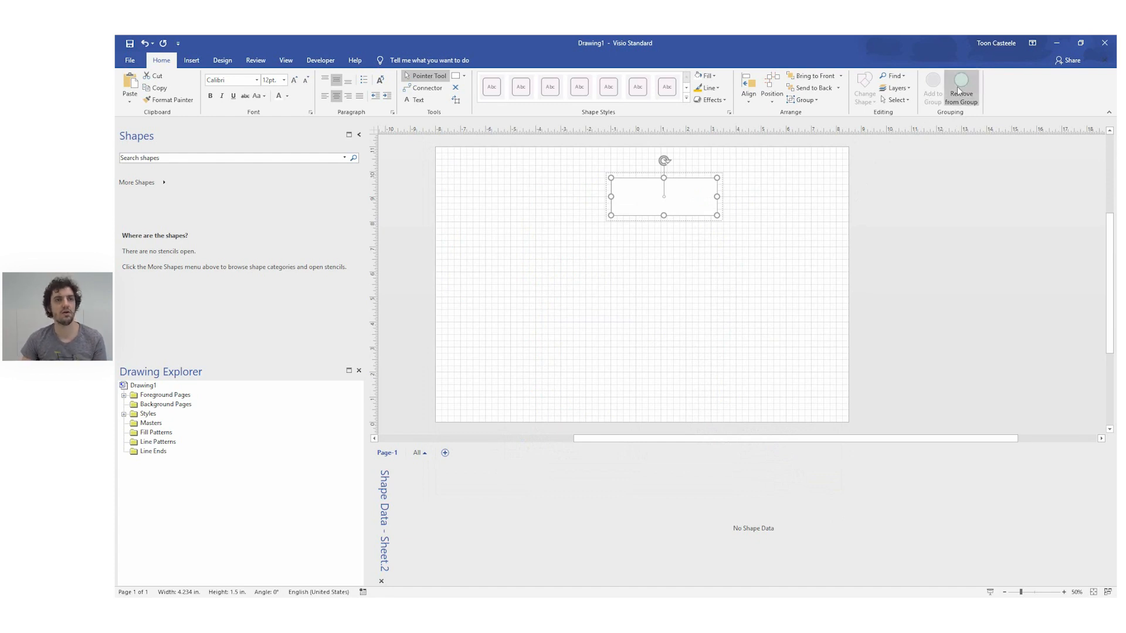
Step: Select the rectangle inside the existing group and remove it from the group
click(703, 245)
click(653, 208)
click(626, 207)
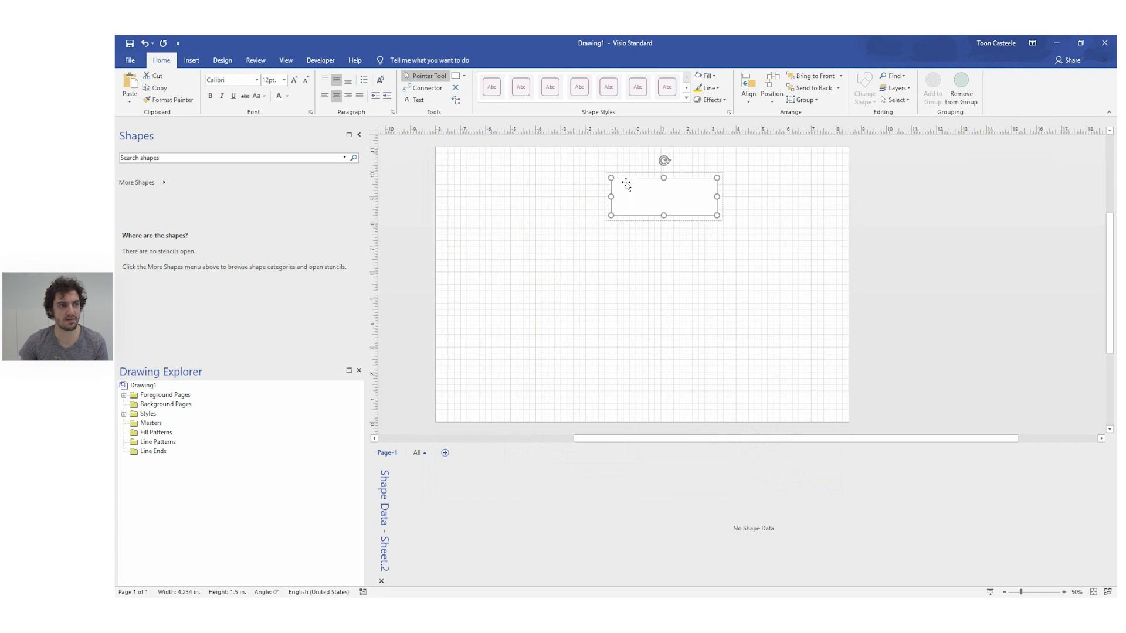
click(970, 87)
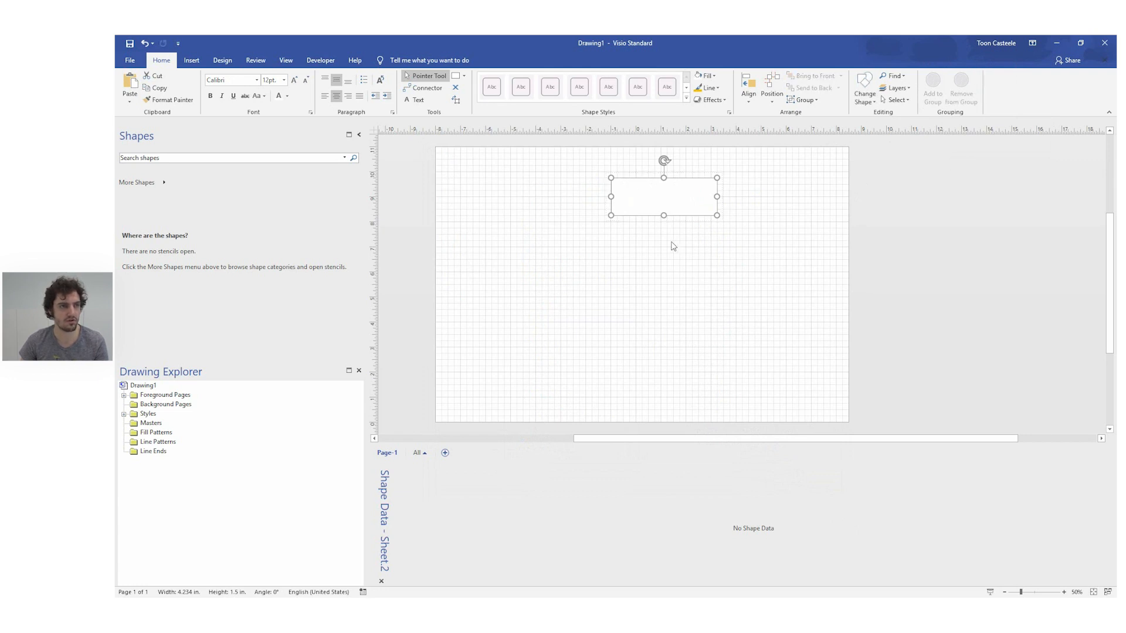
Step: Move the ungrouped rectangle down the page and check the area for other shapes, and return it to the upper middle of the page
drag(671, 199, 686, 318)
drag(585, 168, 835, 363)
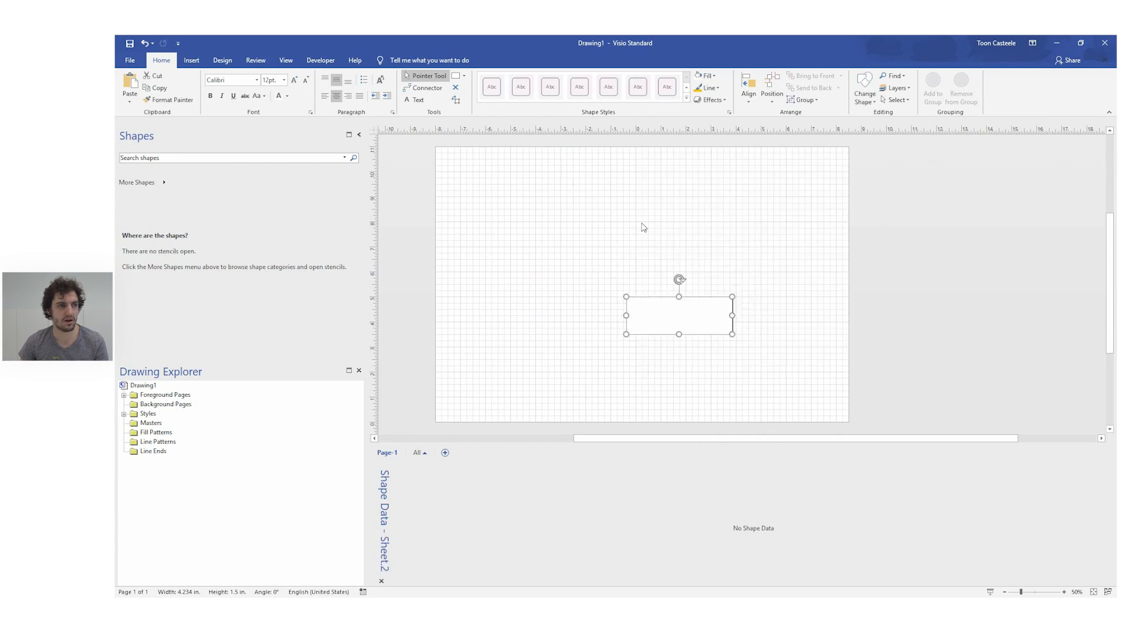
click(746, 323)
click(678, 316)
drag(694, 319, 690, 230)
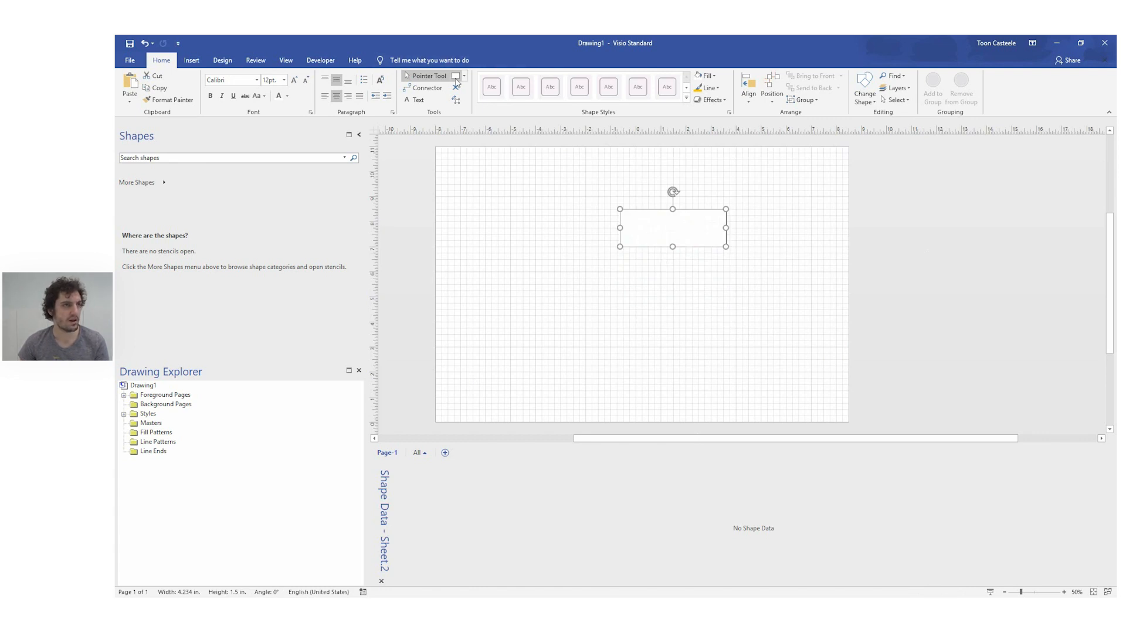
Step: Draw a second rectangle beside the existing one on the page's left half and enlarge it to about 5.98 by 5 in
click(456, 81)
drag(454, 203, 545, 222)
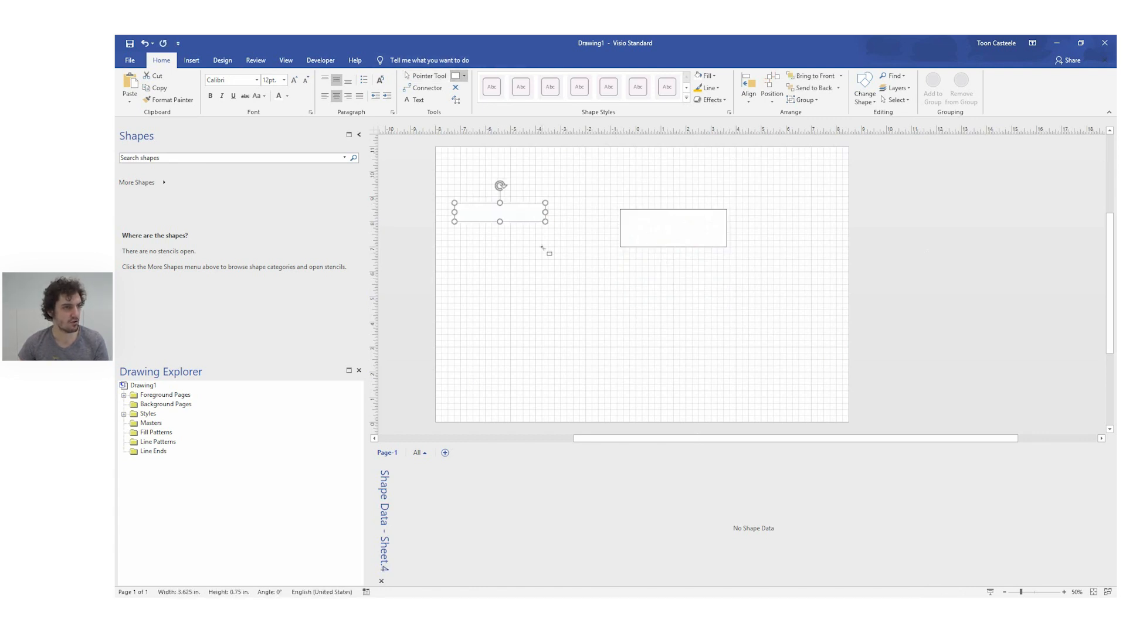
drag(501, 268, 501, 328)
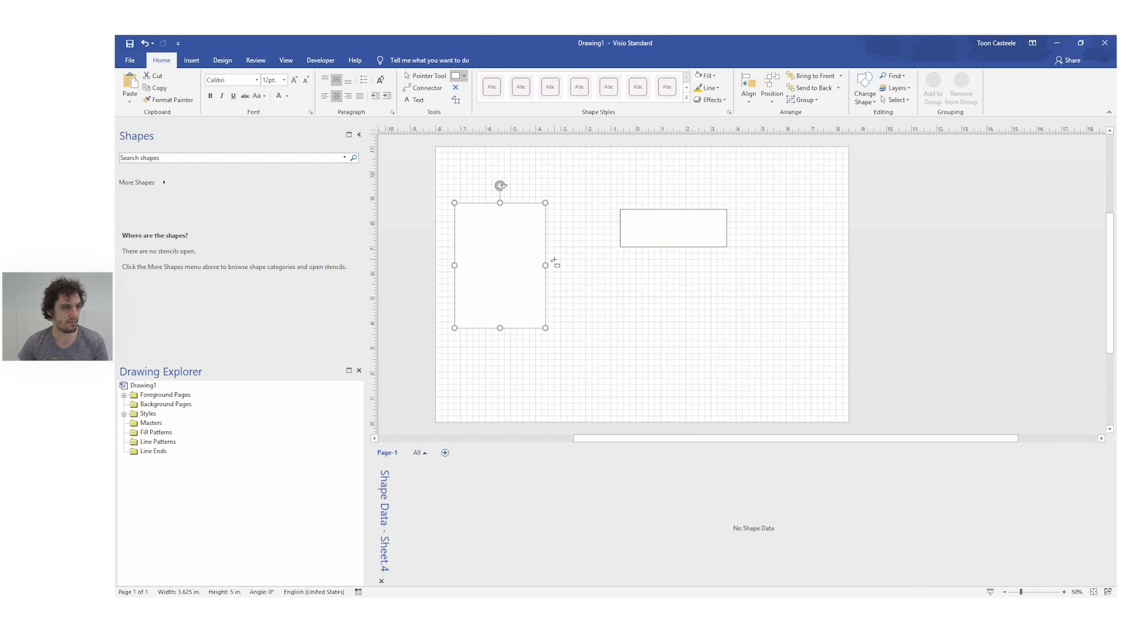
drag(544, 265, 604, 267)
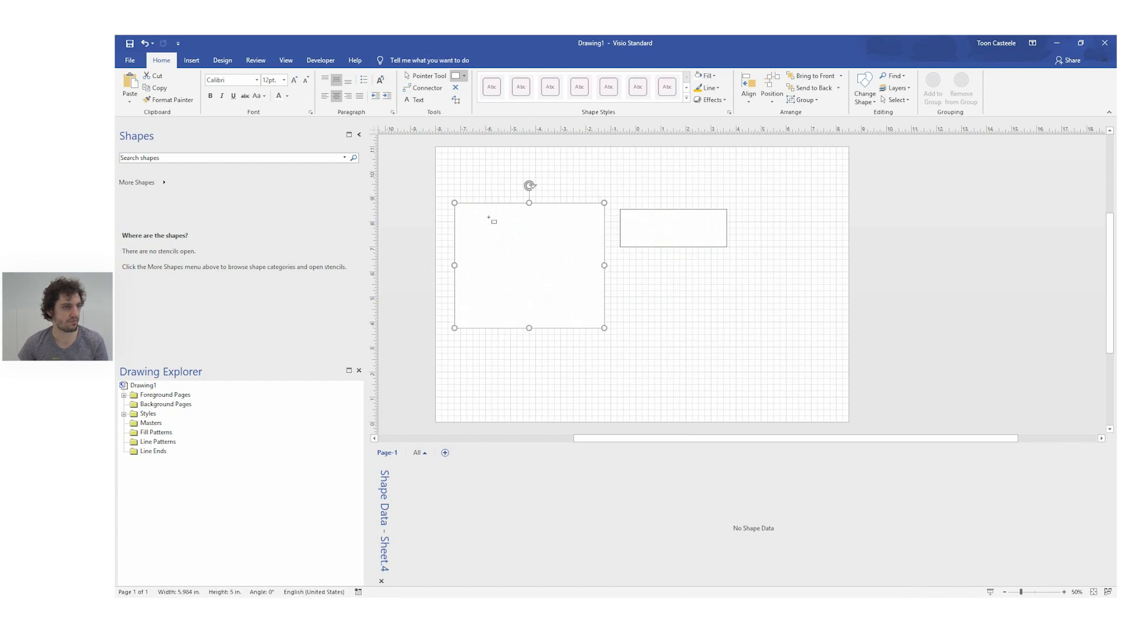
Step: Try grouping the large rectangle on its own and undo the grouping
right_click(522, 247)
mouse_move(655, 307)
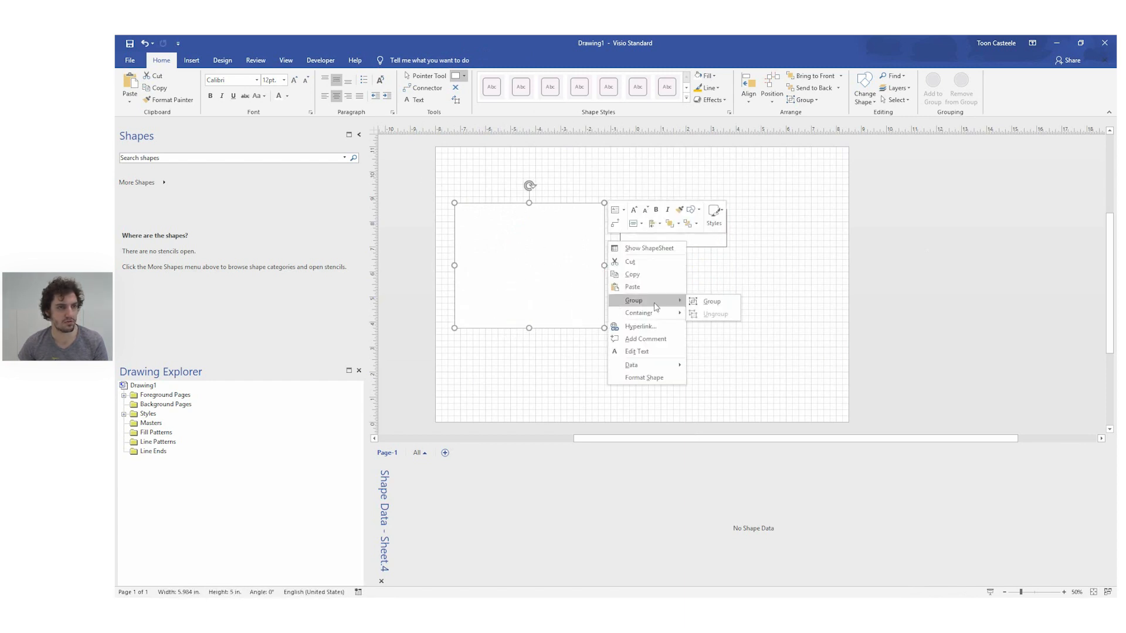
click(712, 302)
key(ctrl+z)
Step: Select the small rectangle first and the large rectangle second, and combine them with the Add to Group command
click(664, 221)
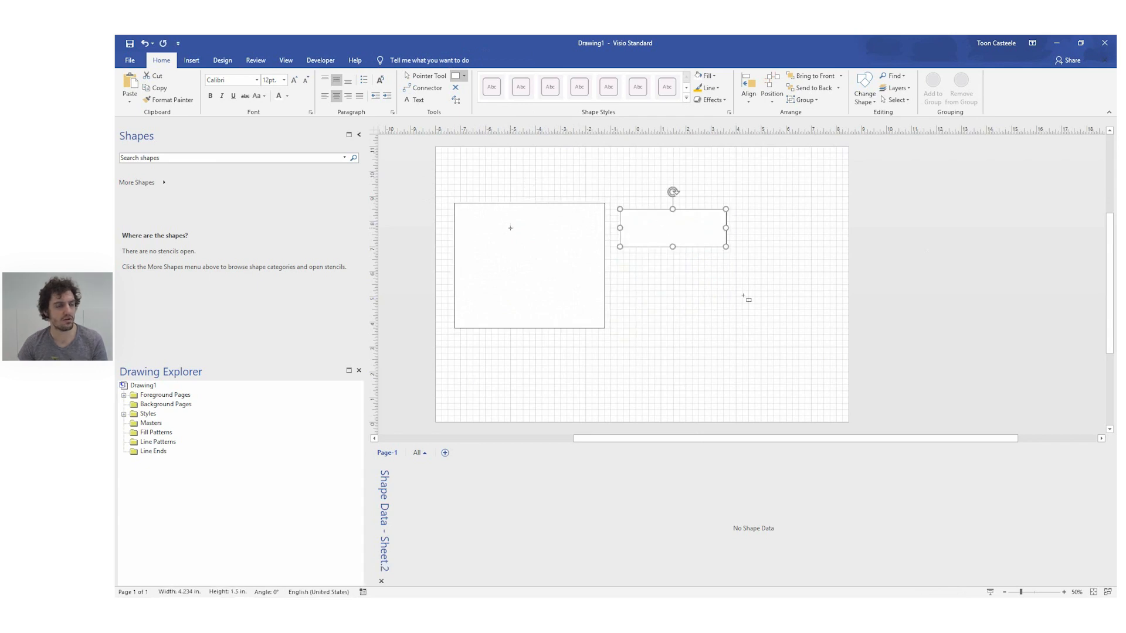
shift+click(574, 246)
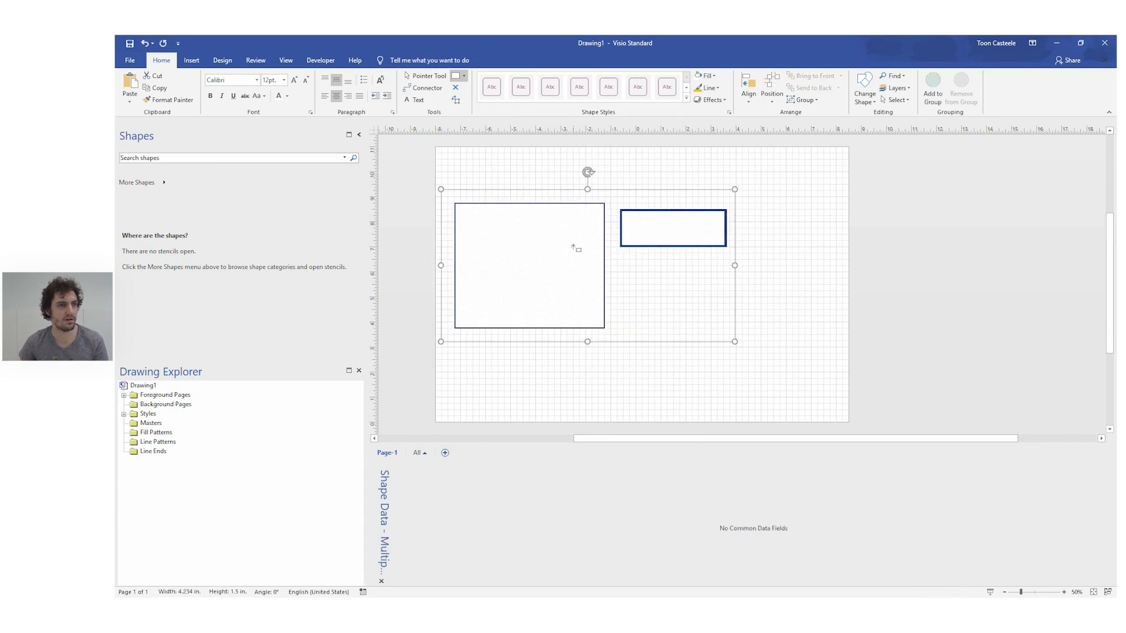
click(728, 286)
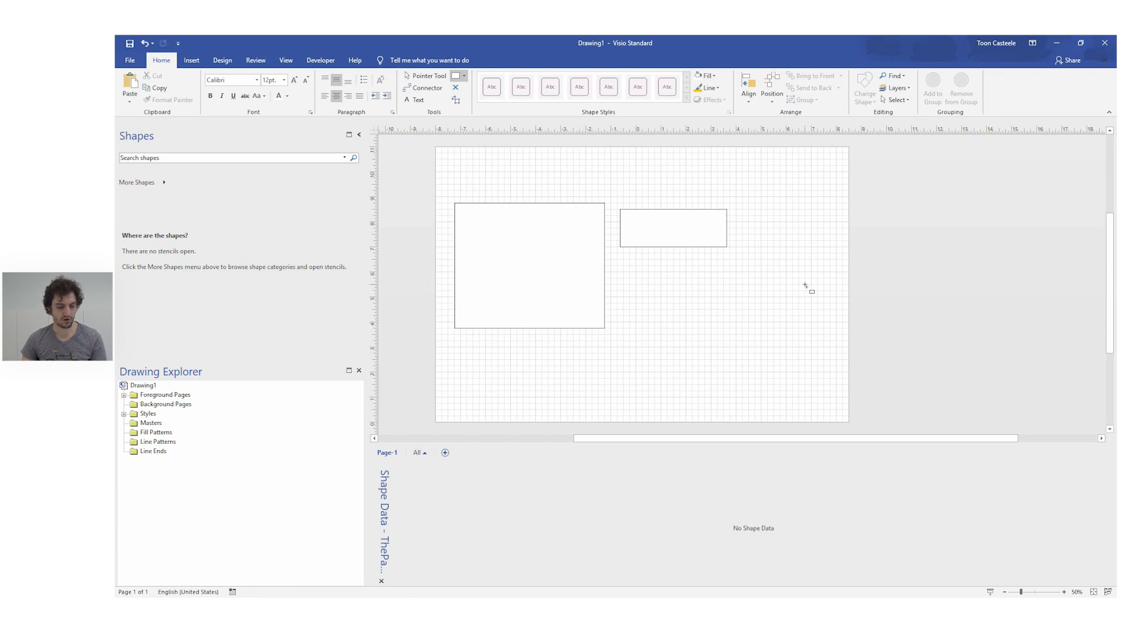
click(643, 235)
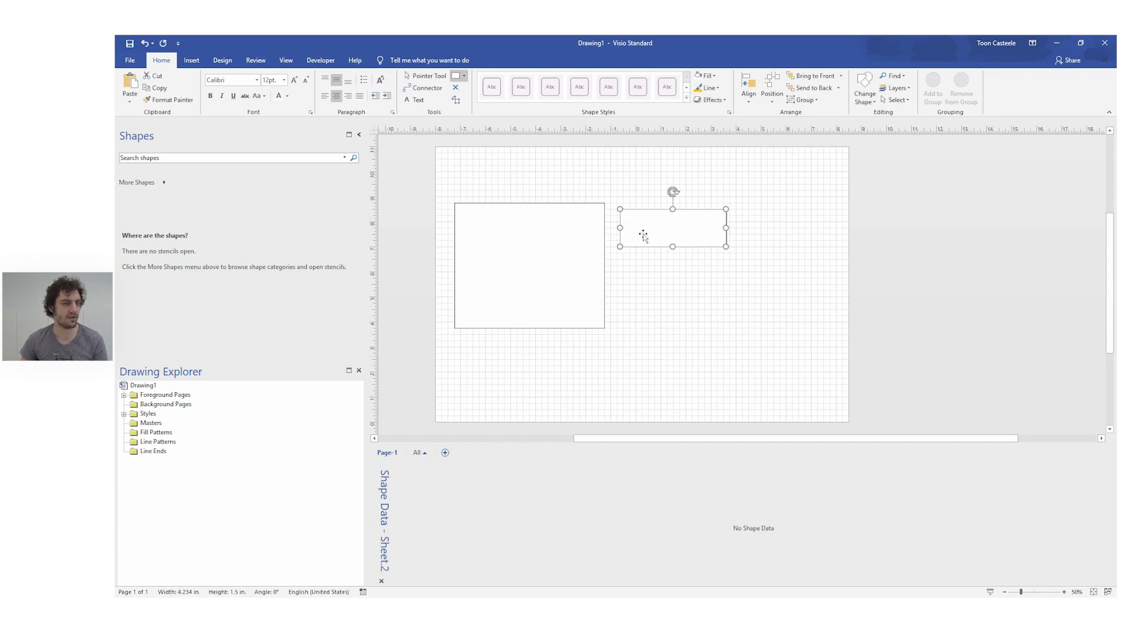
shift+click(530, 223)
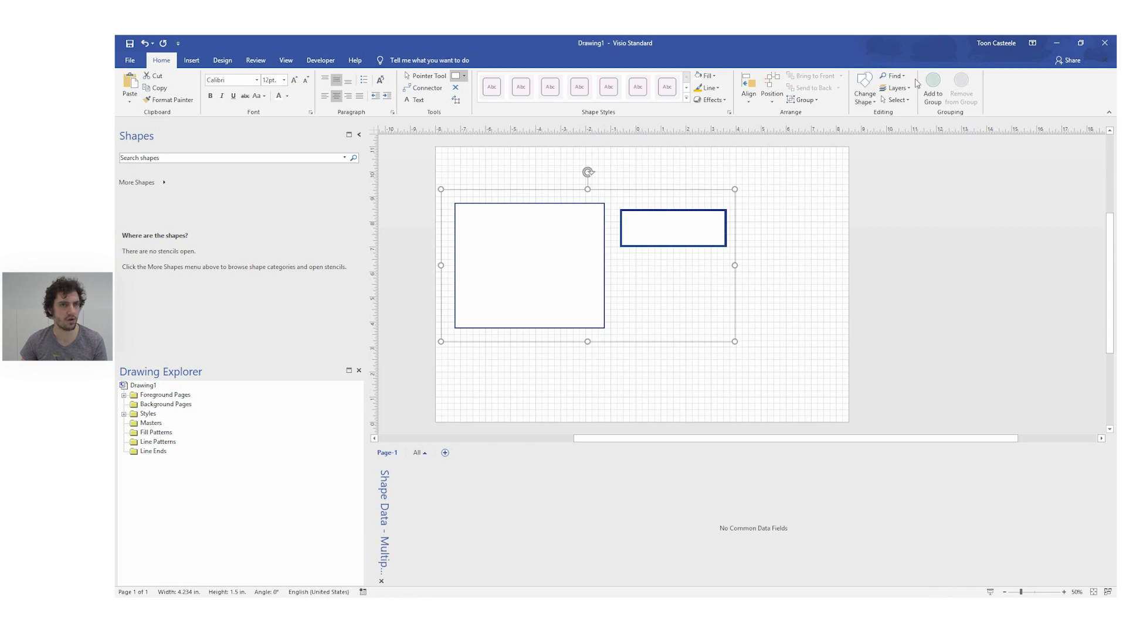
click(936, 89)
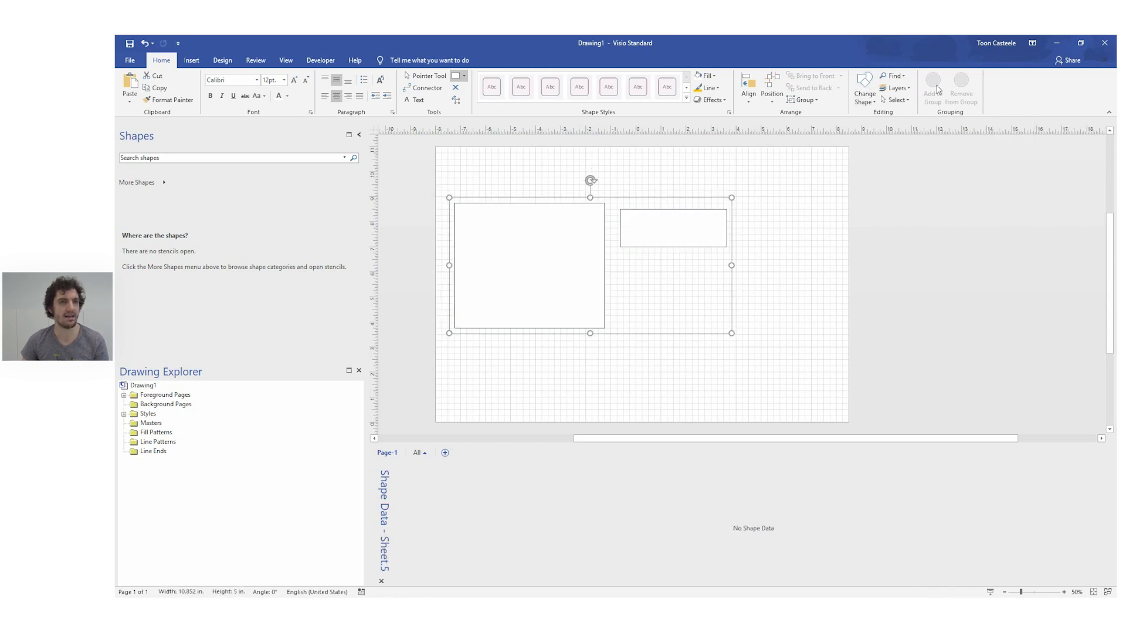
Step: Select the group of two rectangles and switch back to the Pointer Tool
click(805, 281)
click(542, 239)
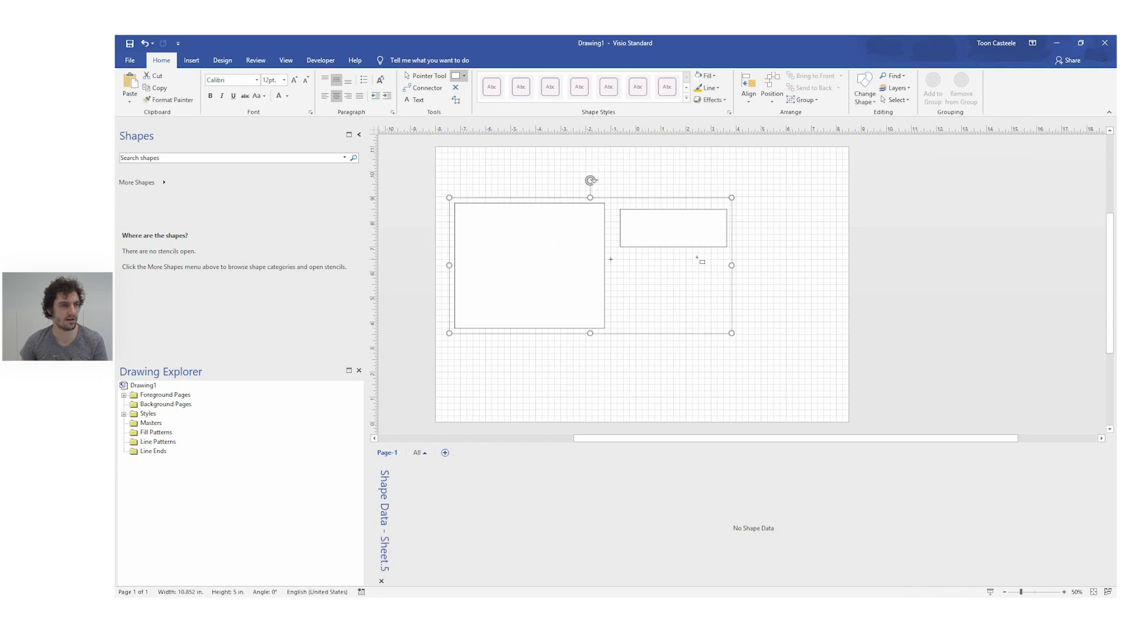
click(425, 76)
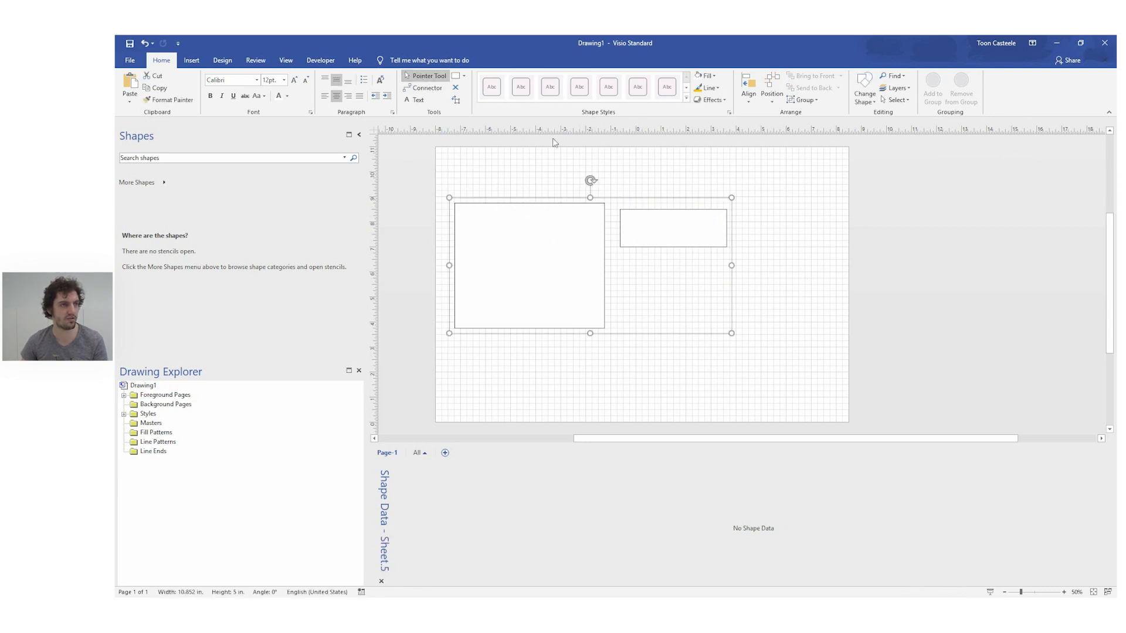
Step: Select the group and each of its two rectangles individually, then clear the selection
click(585, 246)
click(695, 229)
click(574, 222)
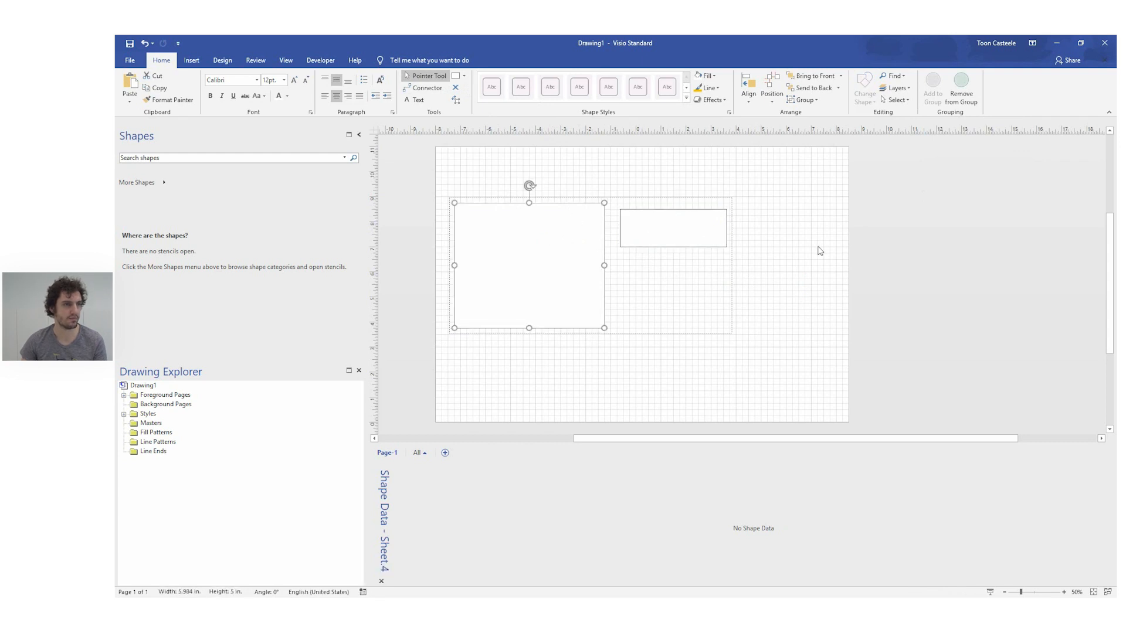
click(659, 229)
click(774, 239)
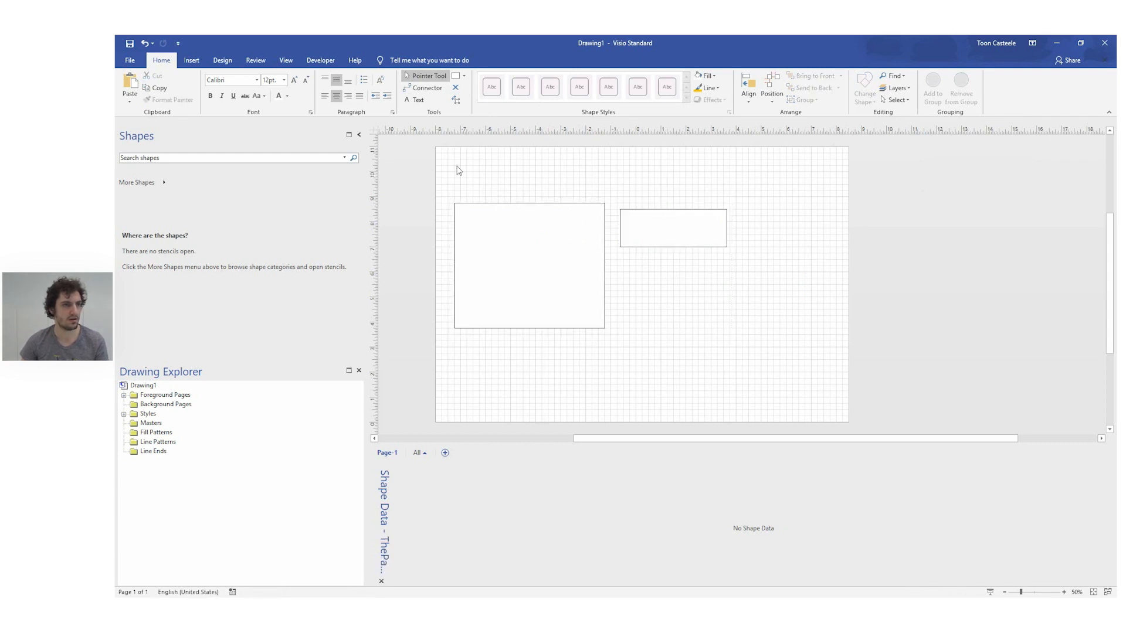
Step: Open the group of two rectangles in its own group window
right_click(520, 218)
mouse_move(561, 277)
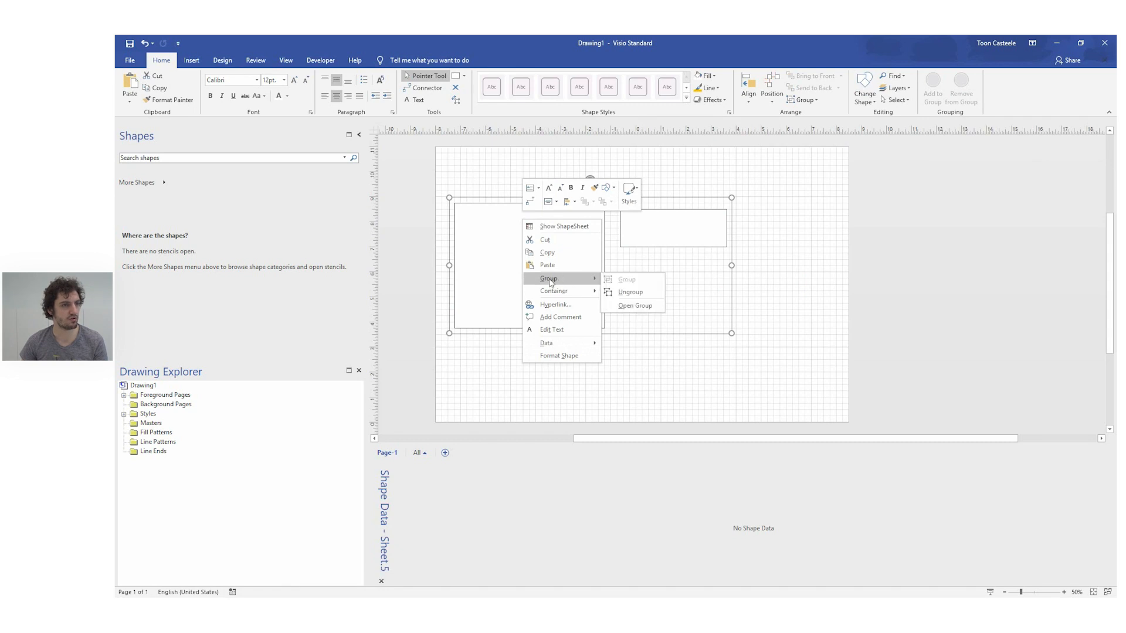
click(633, 306)
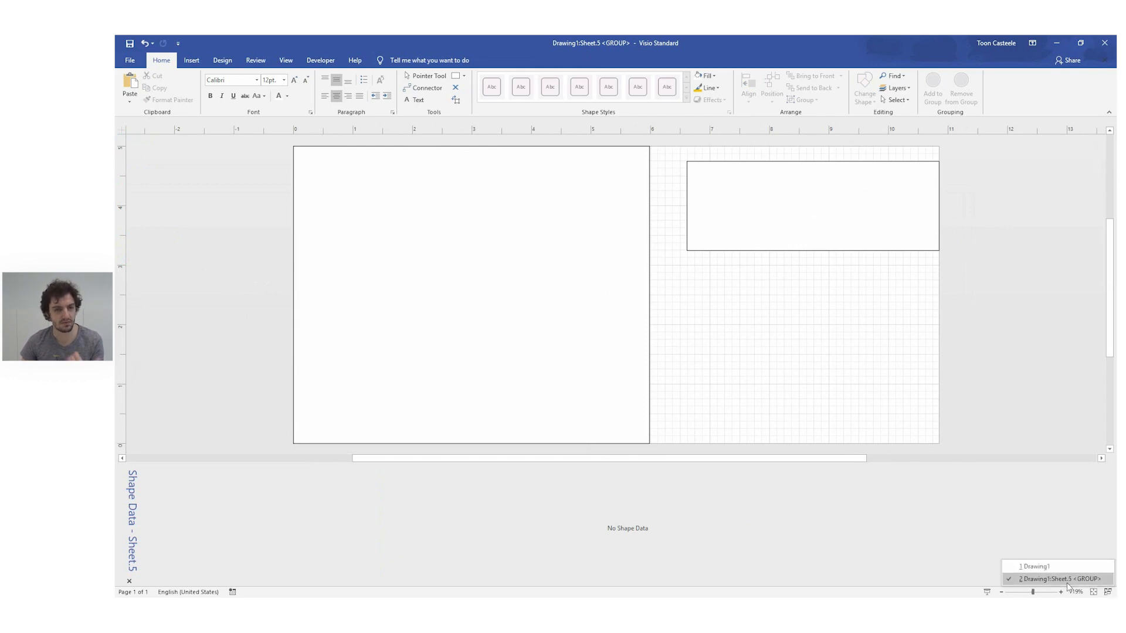
Step: Select the small and large rectangles alternately in the group window and return to the Drawing1 window
click(857, 185)
click(613, 212)
click(756, 212)
click(551, 211)
click(1107, 592)
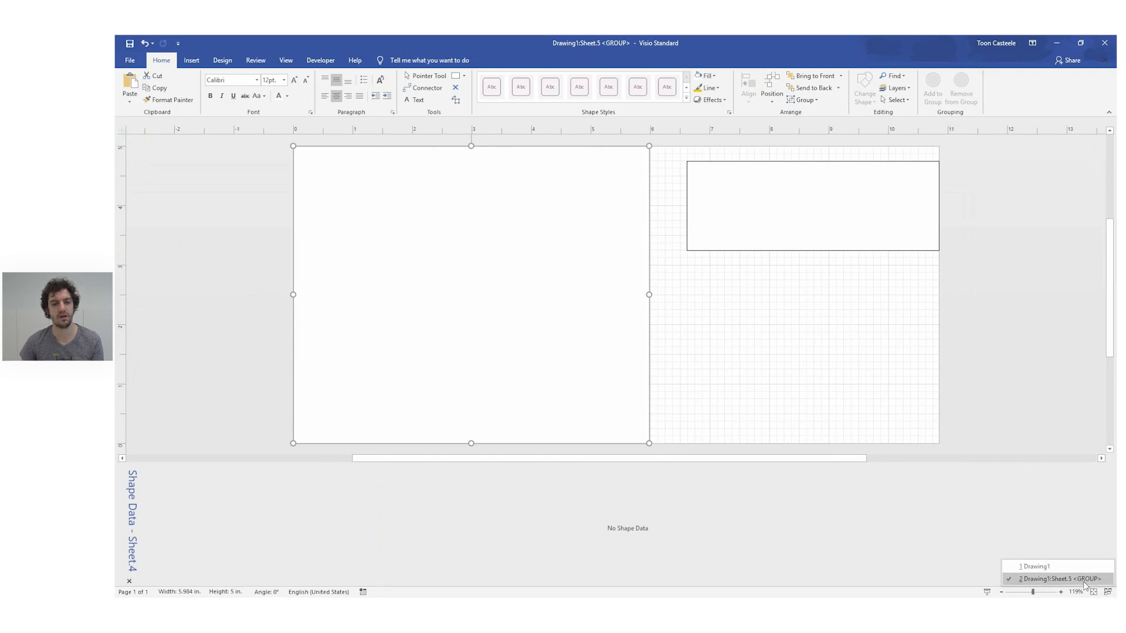
click(1034, 567)
Step: Check on the drawing page how the group and its individual rectangles can be selected, ending with the whole group selected
click(791, 326)
click(645, 269)
click(660, 269)
click(535, 254)
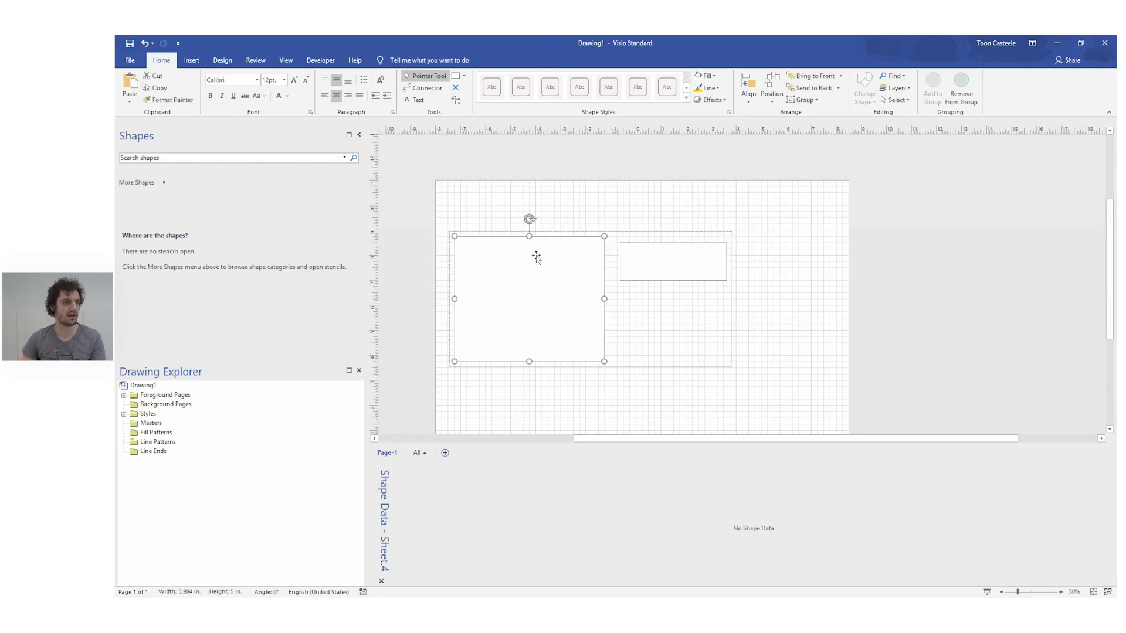
click(656, 262)
click(574, 167)
click(576, 291)
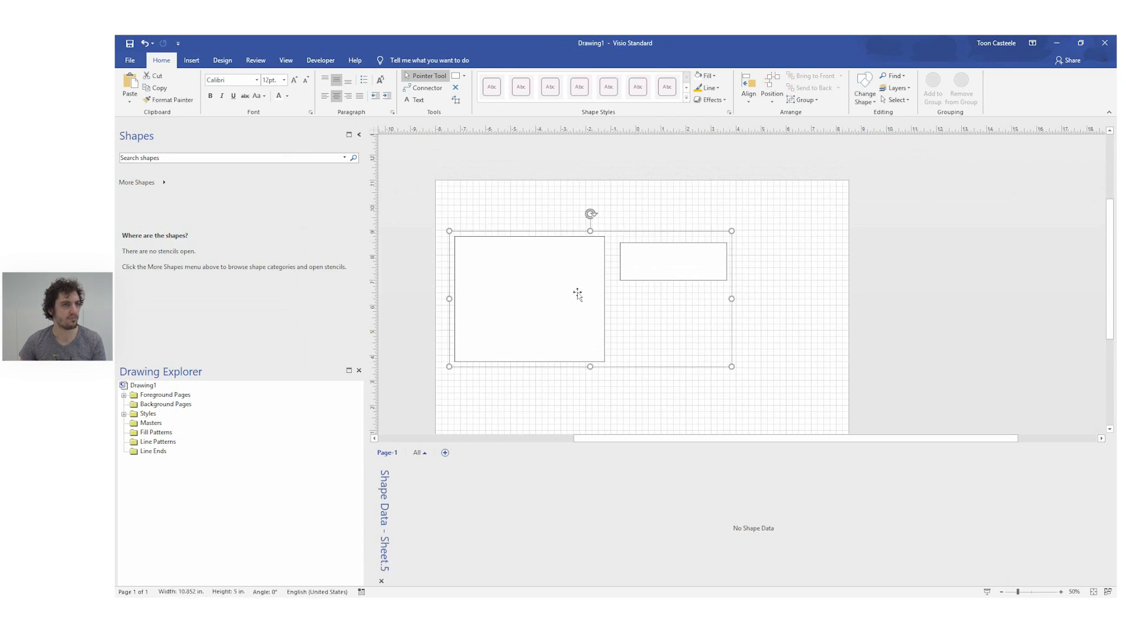
Step: Draw a rectangle about 3 by 0.75 in below the small rectangle and check by selecting whether it belongs to the group
click(455, 76)
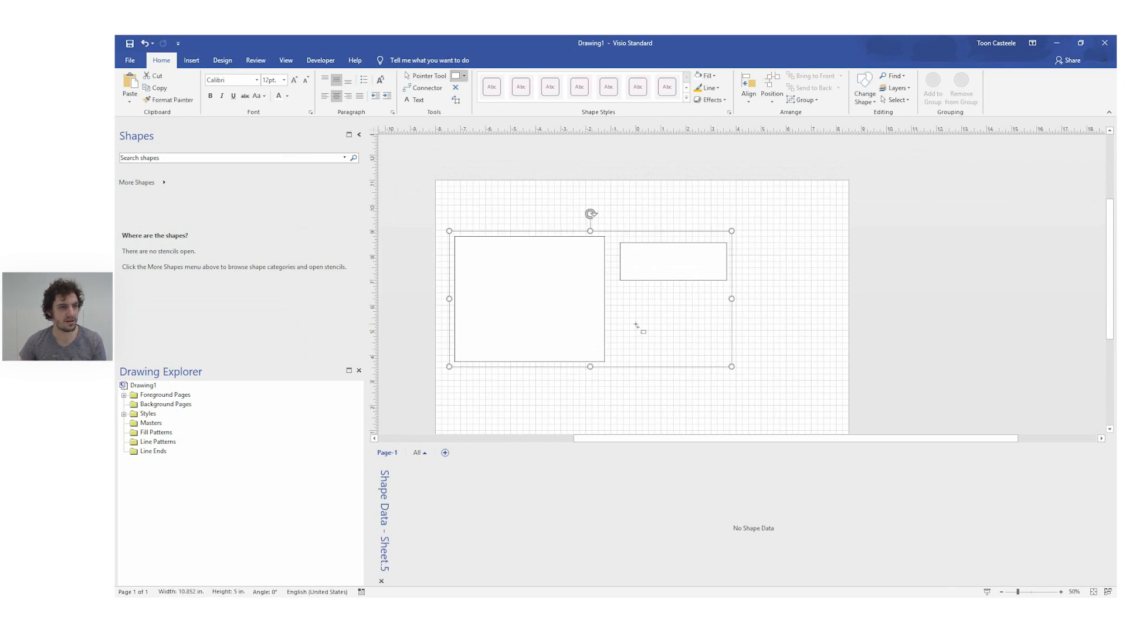
drag(636, 327, 710, 346)
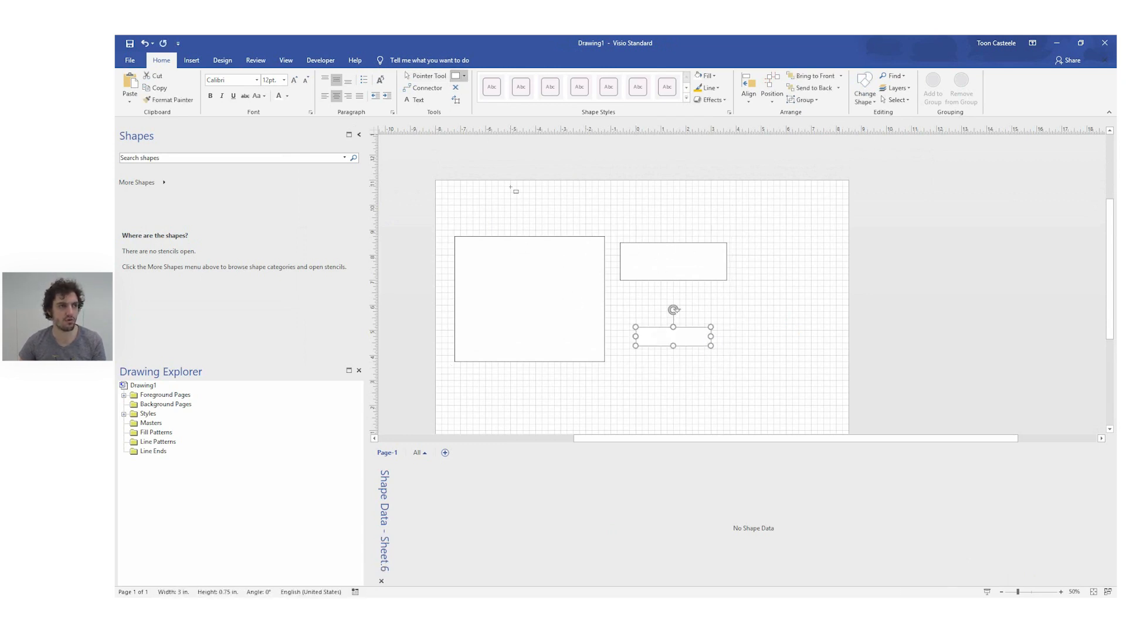
click(424, 75)
click(617, 345)
click(527, 318)
click(665, 336)
click(995, 326)
click(673, 337)
click(692, 302)
click(674, 341)
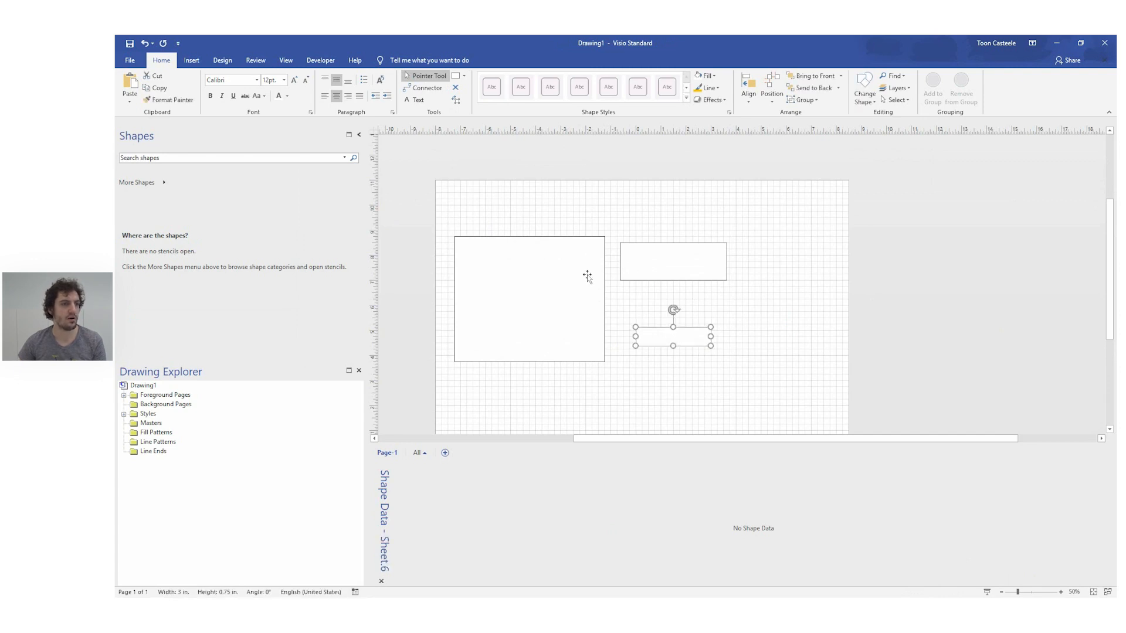
Step: Select the new separate rectangle together with the group, then reselect only that rectangle and delete it
shift+click(564, 280)
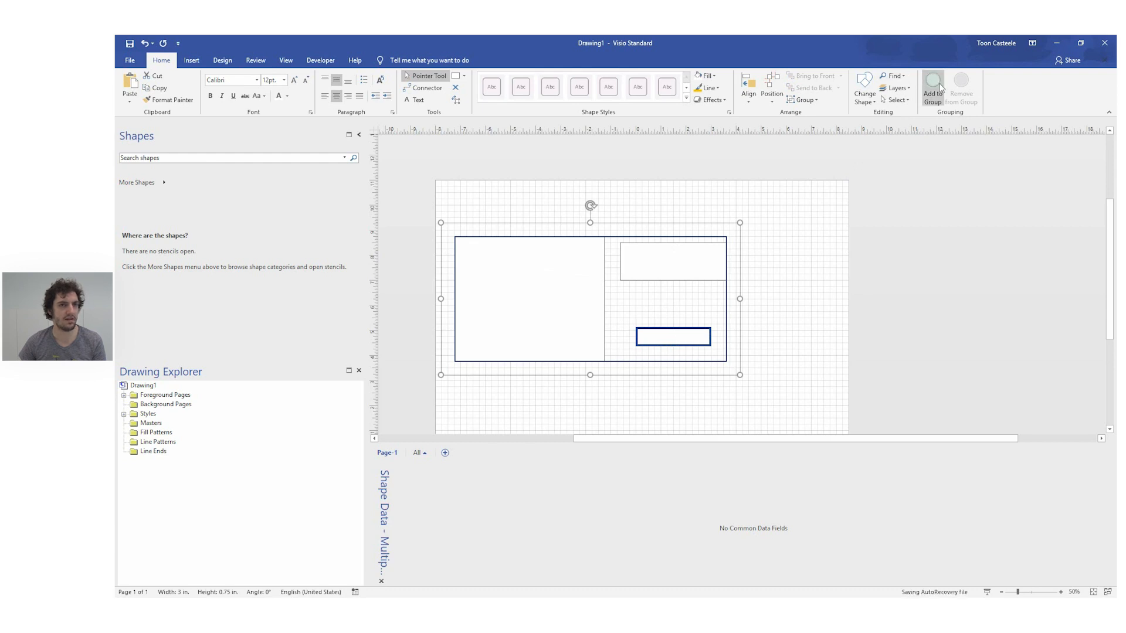
click(753, 341)
click(694, 336)
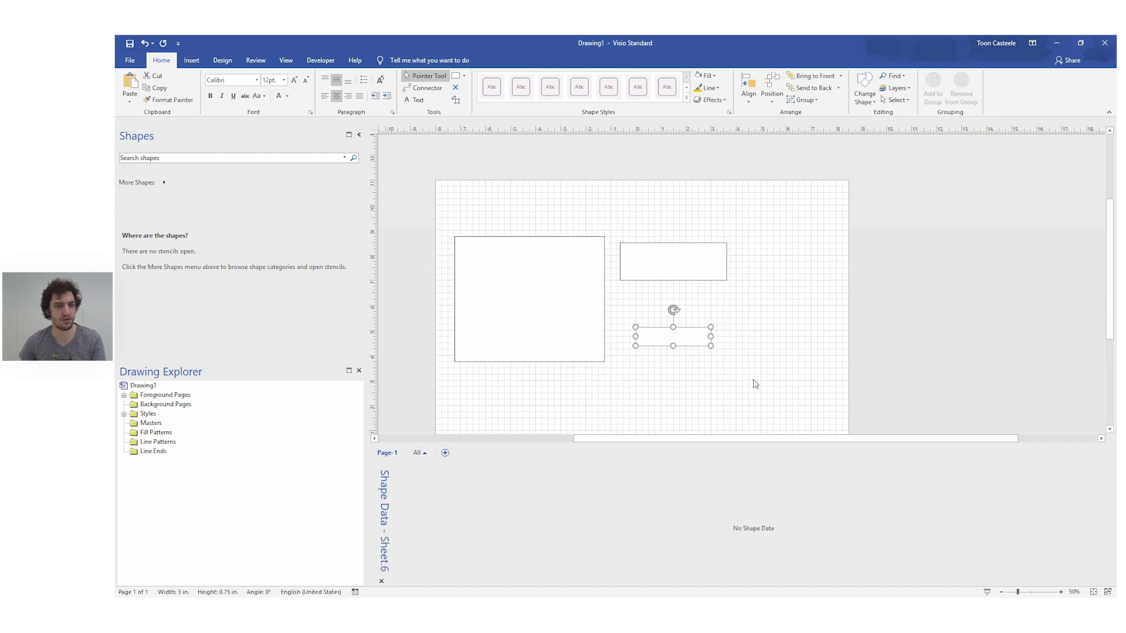
key(Delete)
Step: Open the group and draw a rectangle about 1.88 by 0.7 in inside it below the small one, then return to the Drawing1 window
right_click(554, 293)
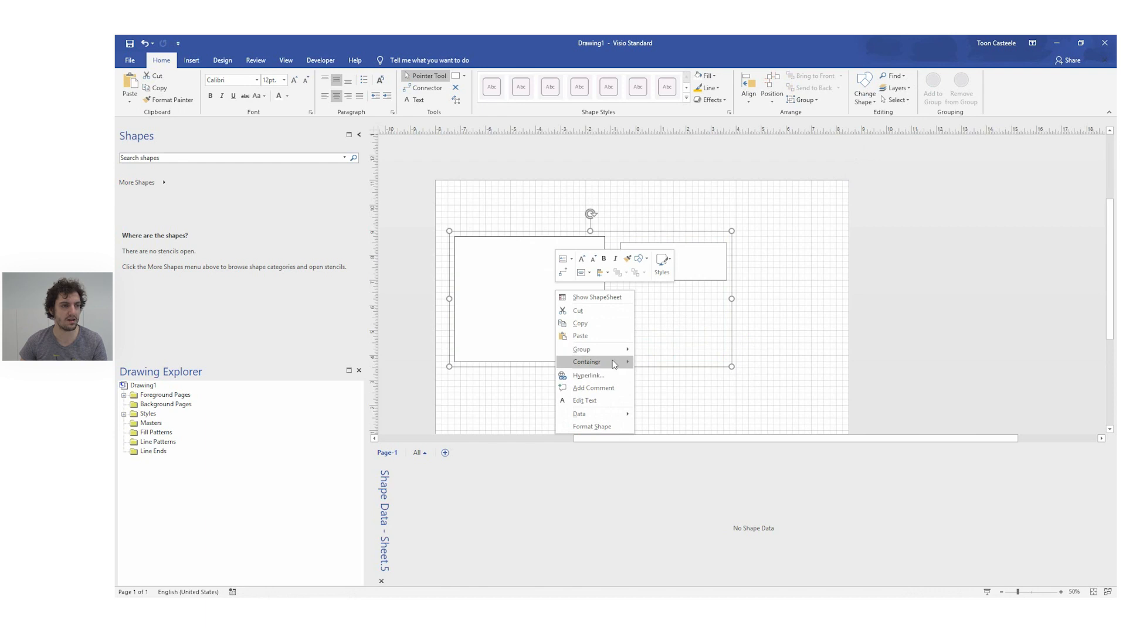
mouse_move(615, 348)
click(668, 376)
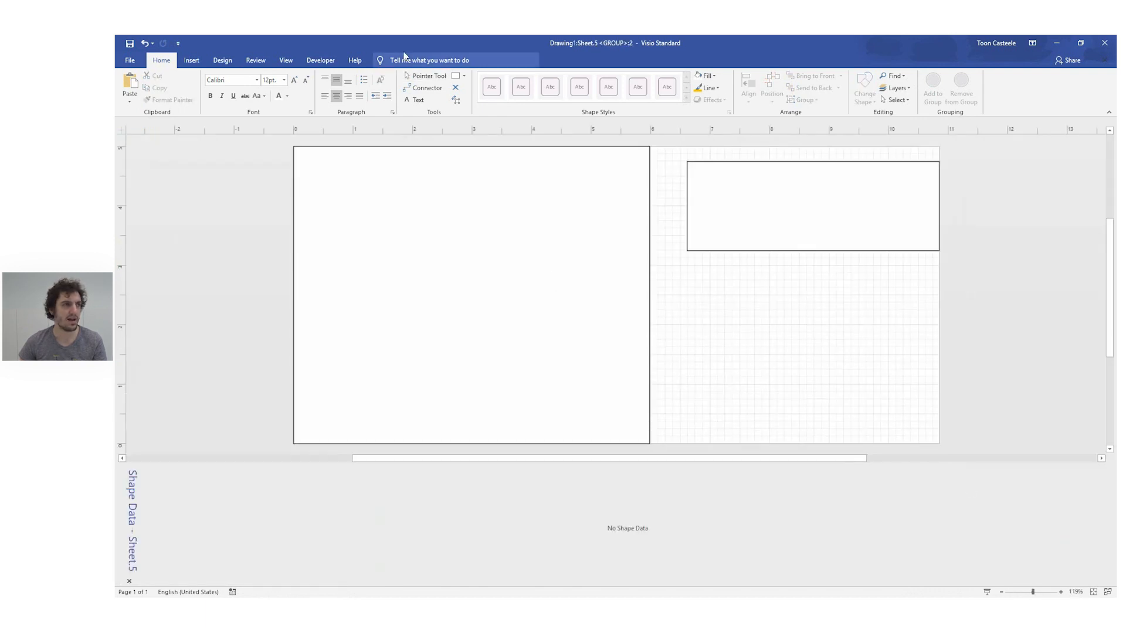
click(457, 77)
drag(710, 302, 821, 344)
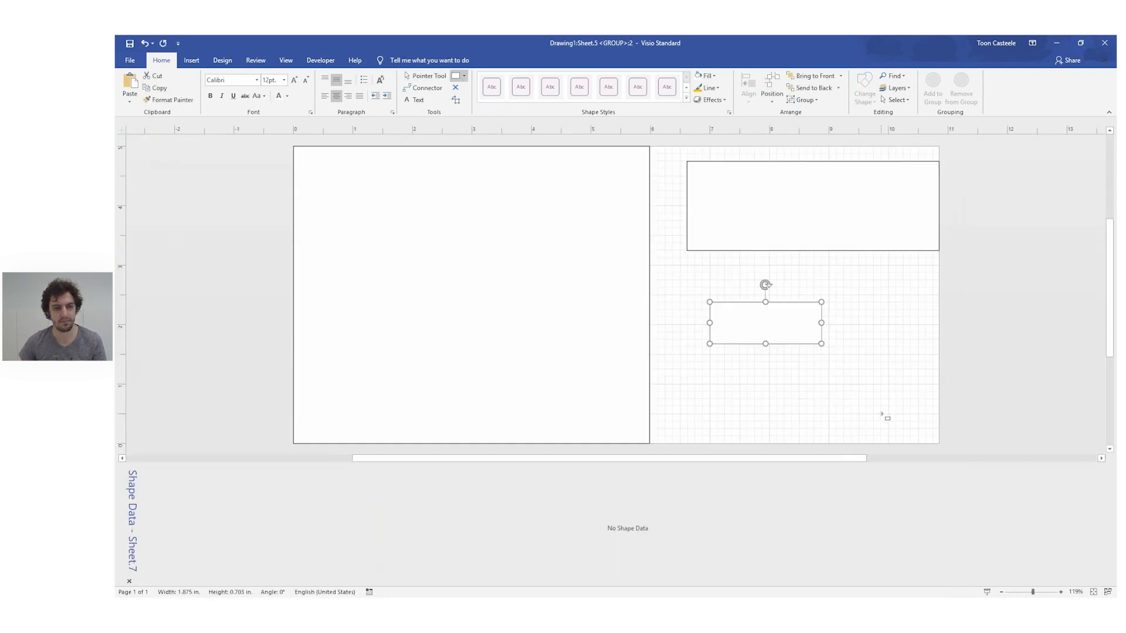
click(1106, 591)
click(1023, 558)
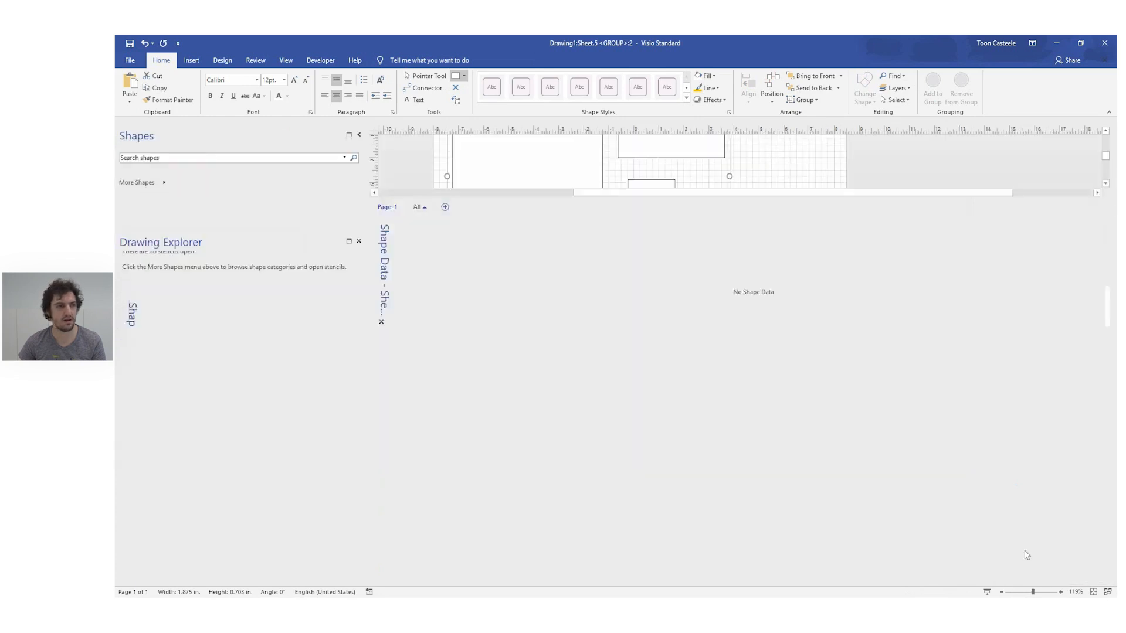
Step: Select the group and the newly added rectangle inside it to check its membership, then clear the selection
click(811, 284)
click(528, 275)
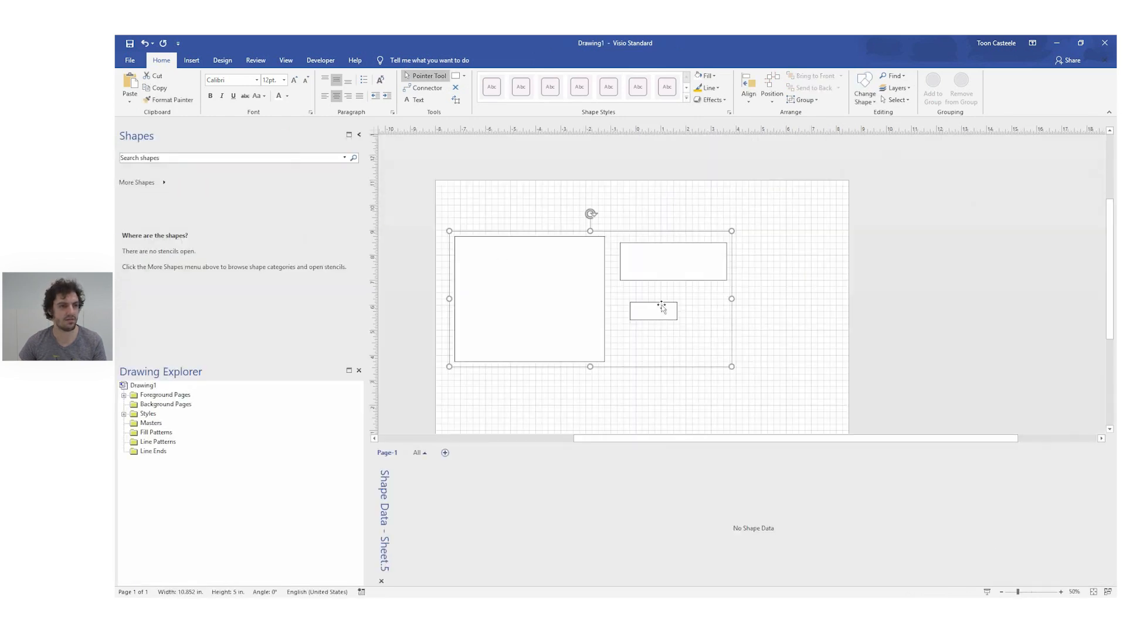
click(694, 304)
click(644, 304)
click(662, 318)
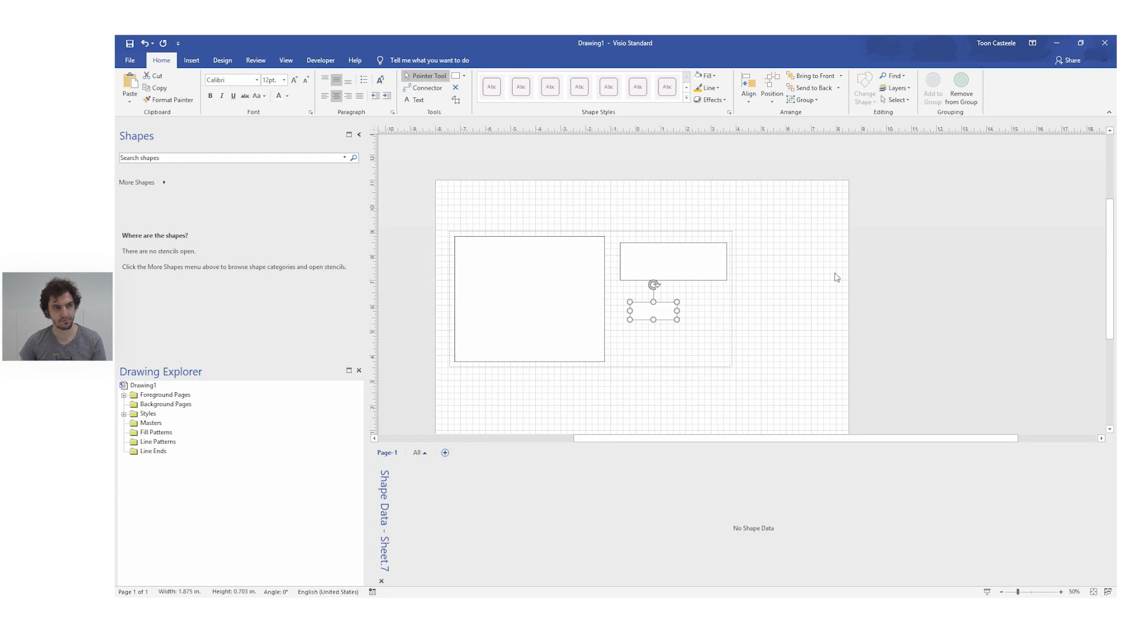
click(809, 265)
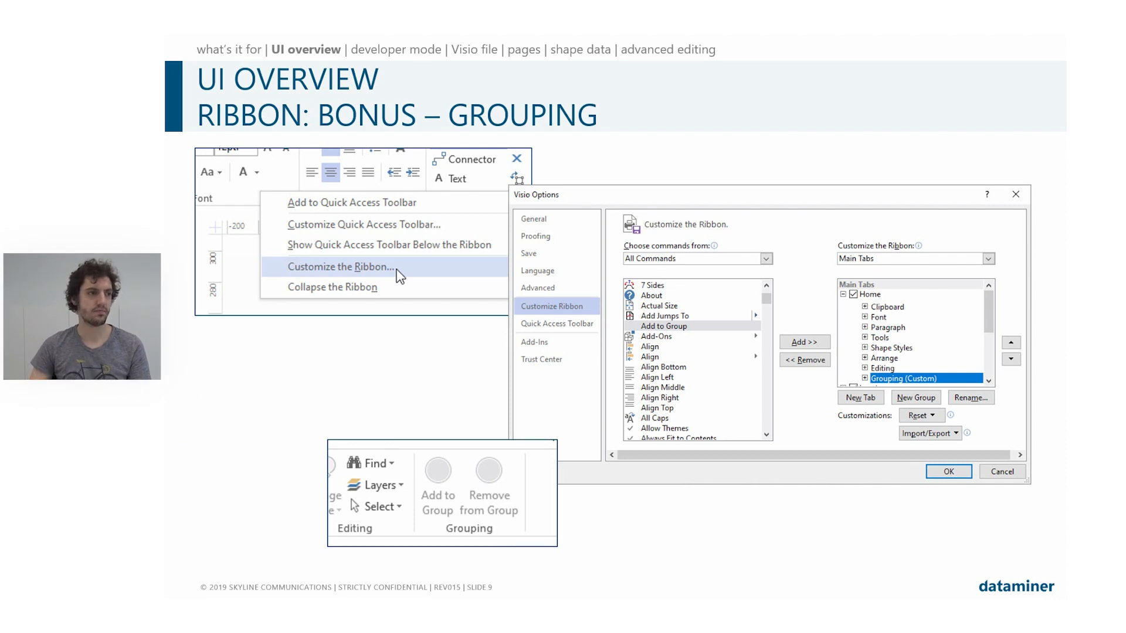
key(Right)
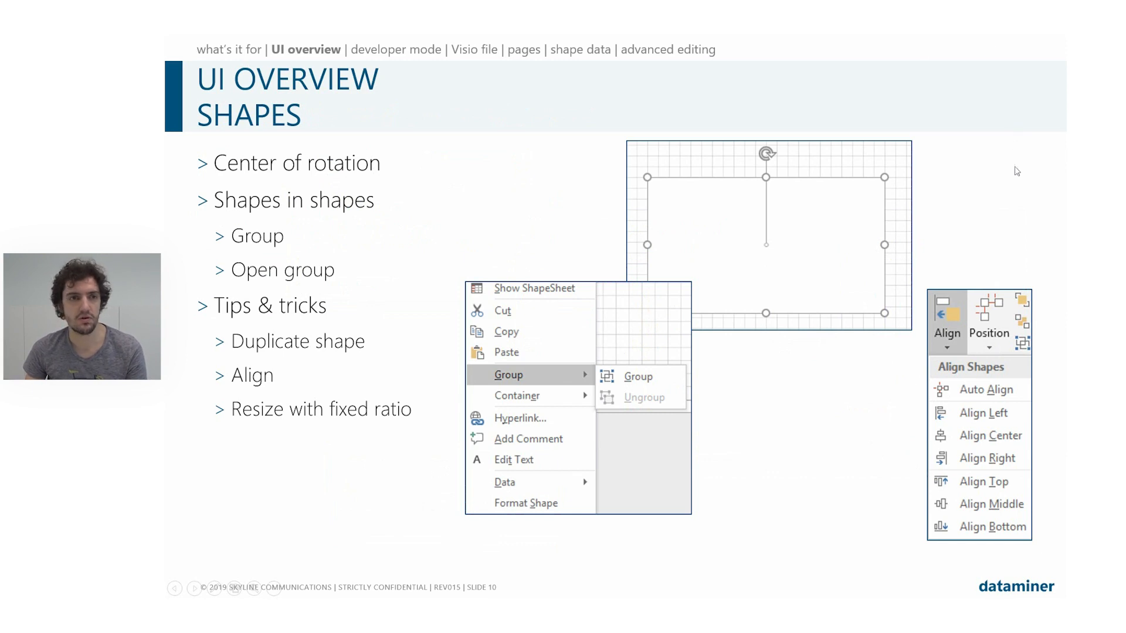
click(1027, 191)
key(Left)
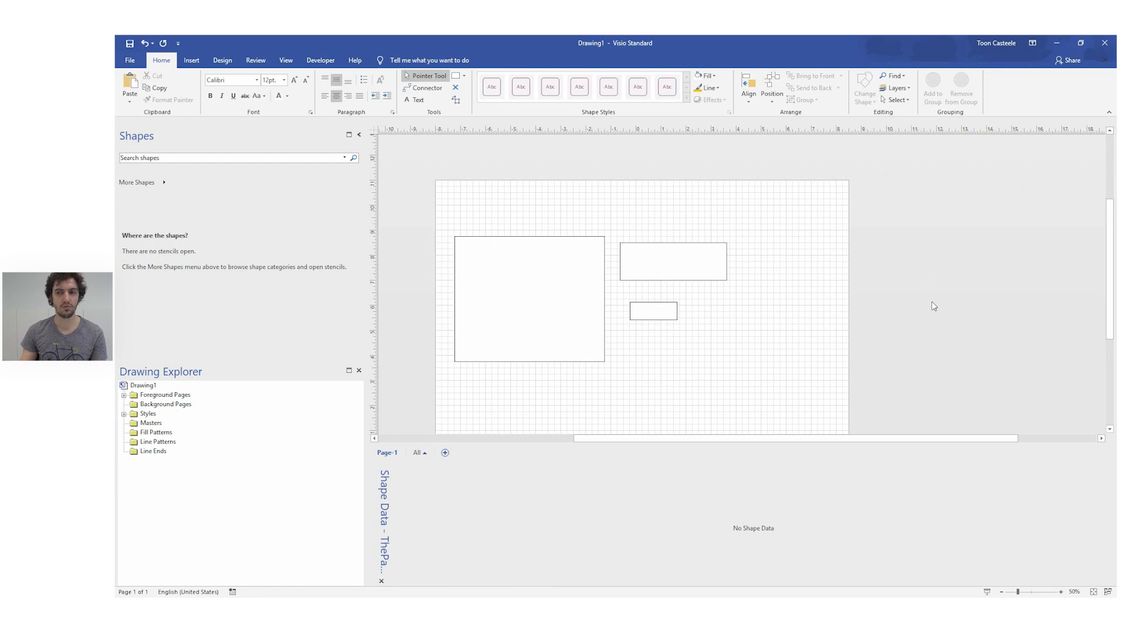
Step: Select the group of three rectangles and review its available grouping commands without applying any
click(622, 269)
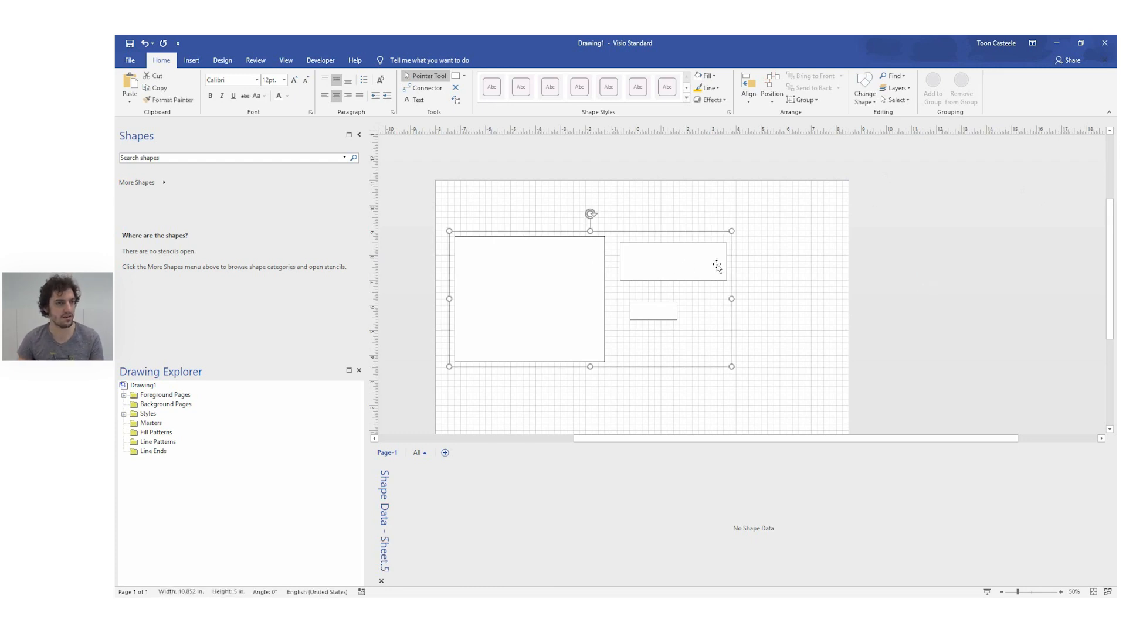
right_click(568, 286)
mouse_move(615, 345)
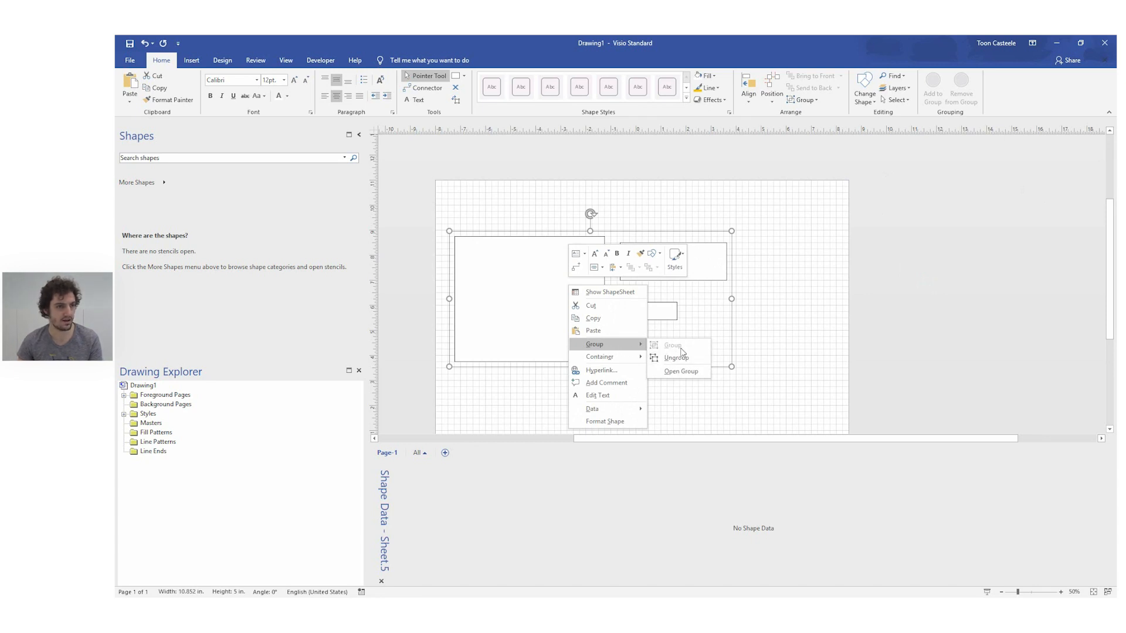
key(Escape)
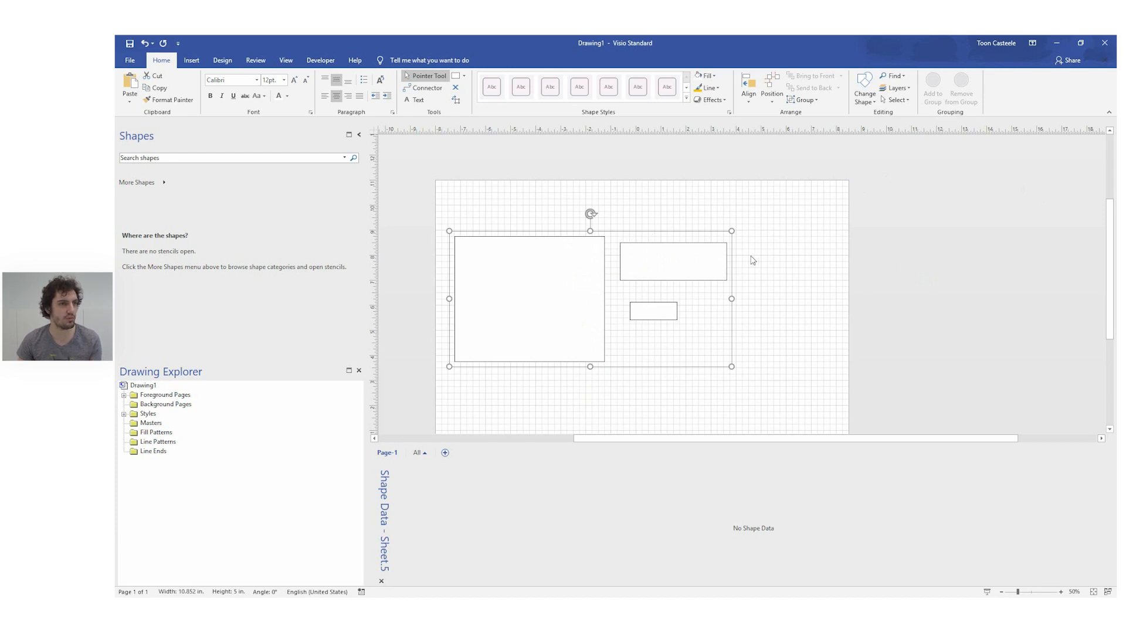
Step: Draw a rectangle about 3 by 4 in to the right of the group and switch back to the Pointer Tool
click(455, 77)
drag(754, 249, 829, 349)
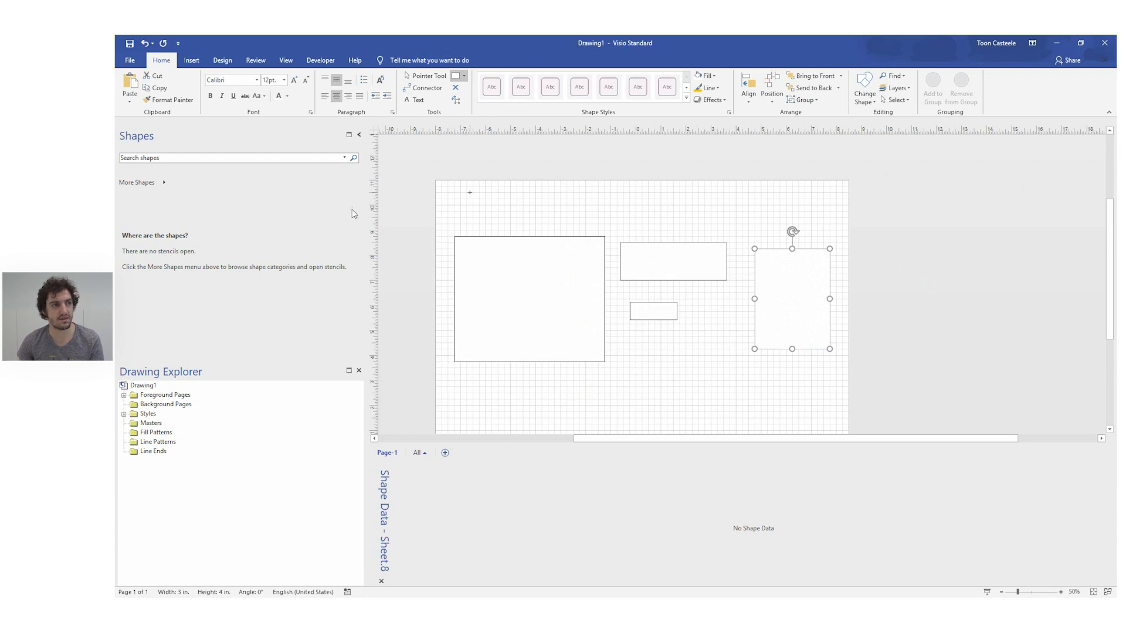
key(ctrl+1)
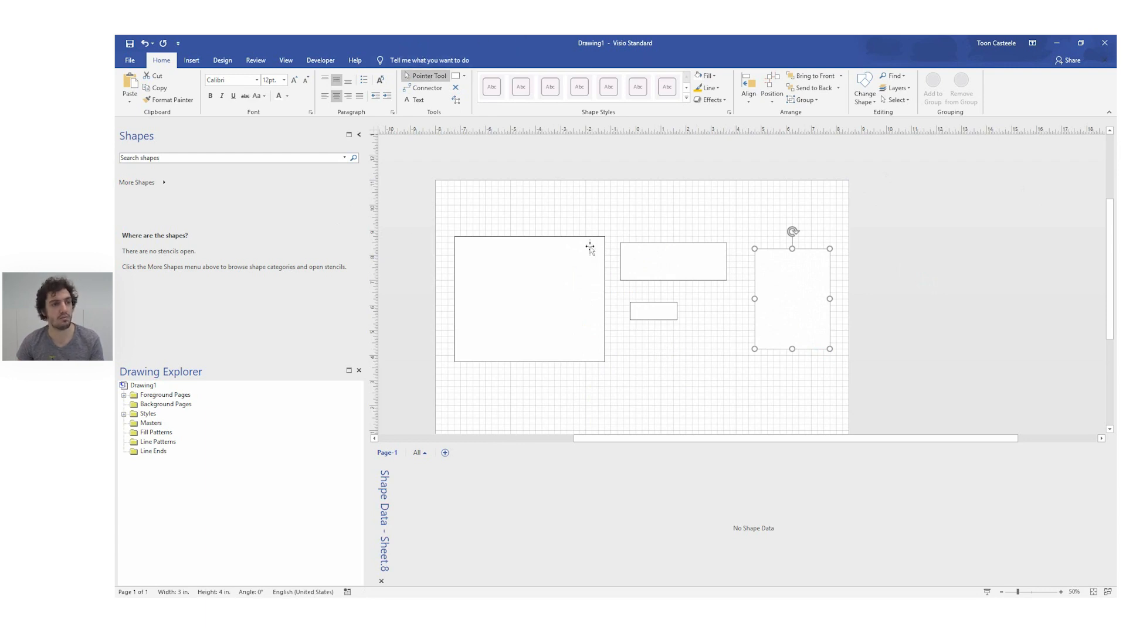
Step: Select the existing group together with the new tall rectangle and combine them with the Group command
drag(414, 212, 901, 391)
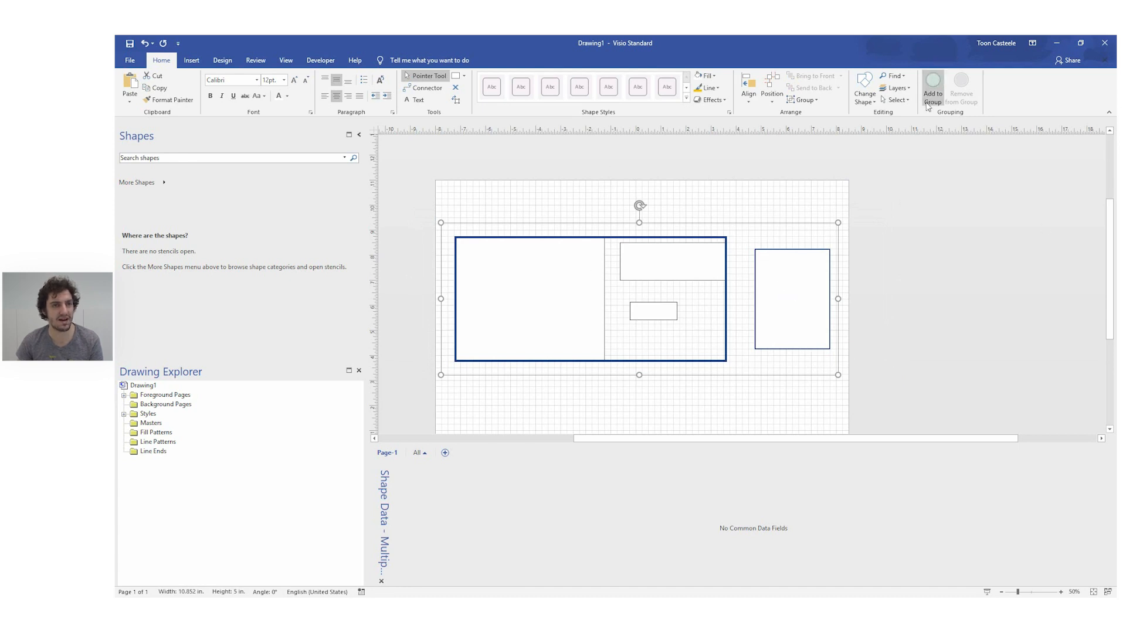
right_click(816, 267)
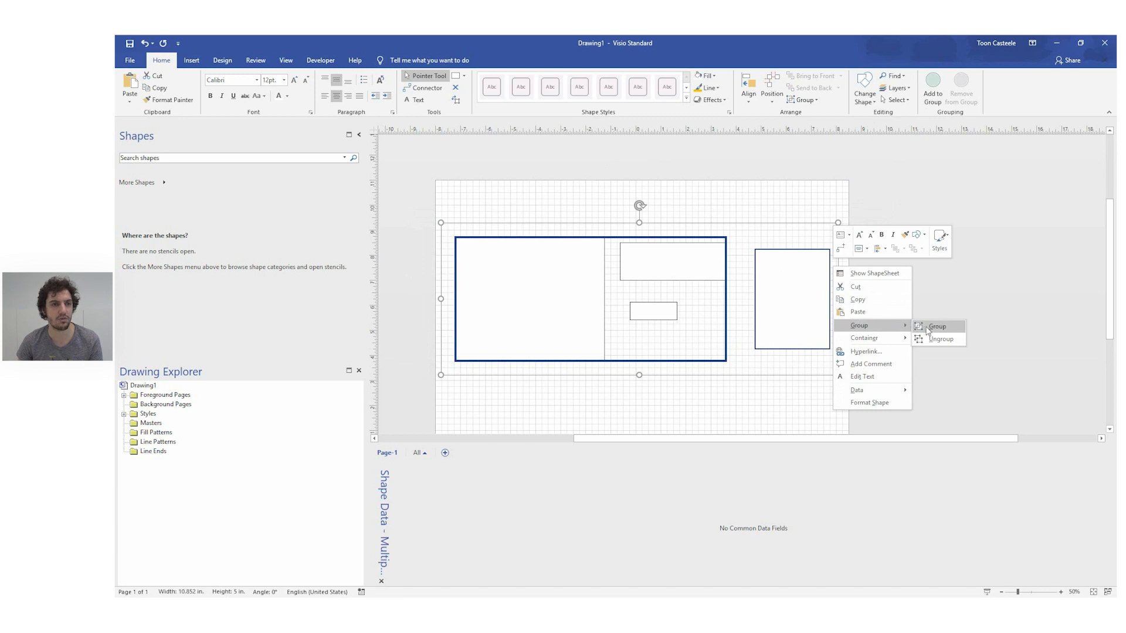
click(928, 331)
Step: Step through the nested selection levels by selecting the outer group, the inner group and individual rectangles, then clear the selection
click(725, 204)
click(796, 287)
click(661, 262)
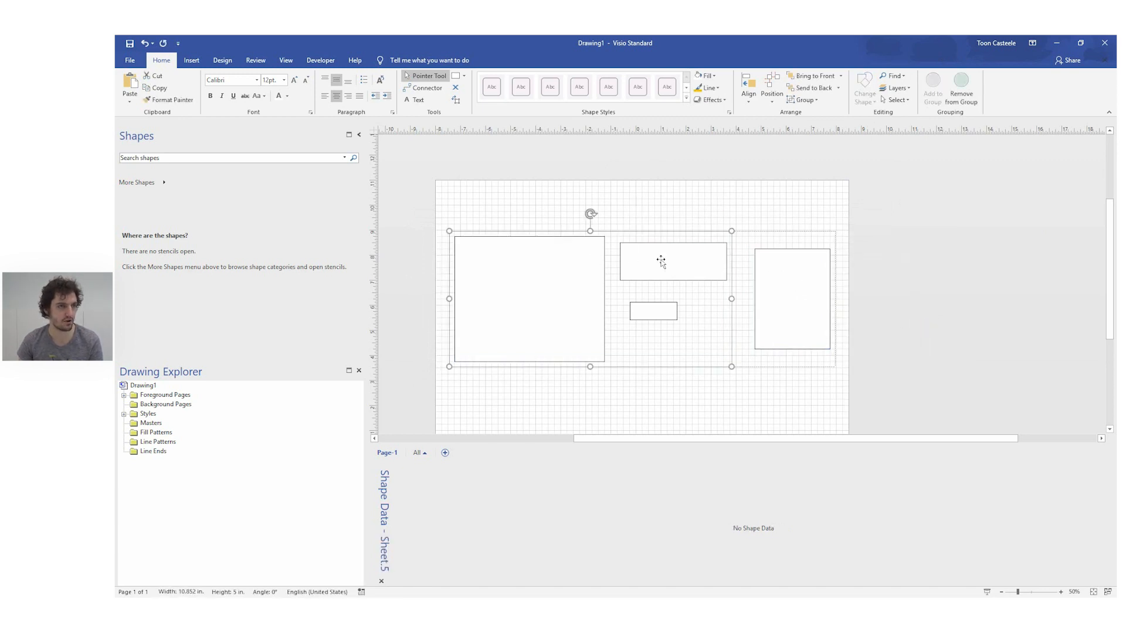
click(653, 263)
click(550, 268)
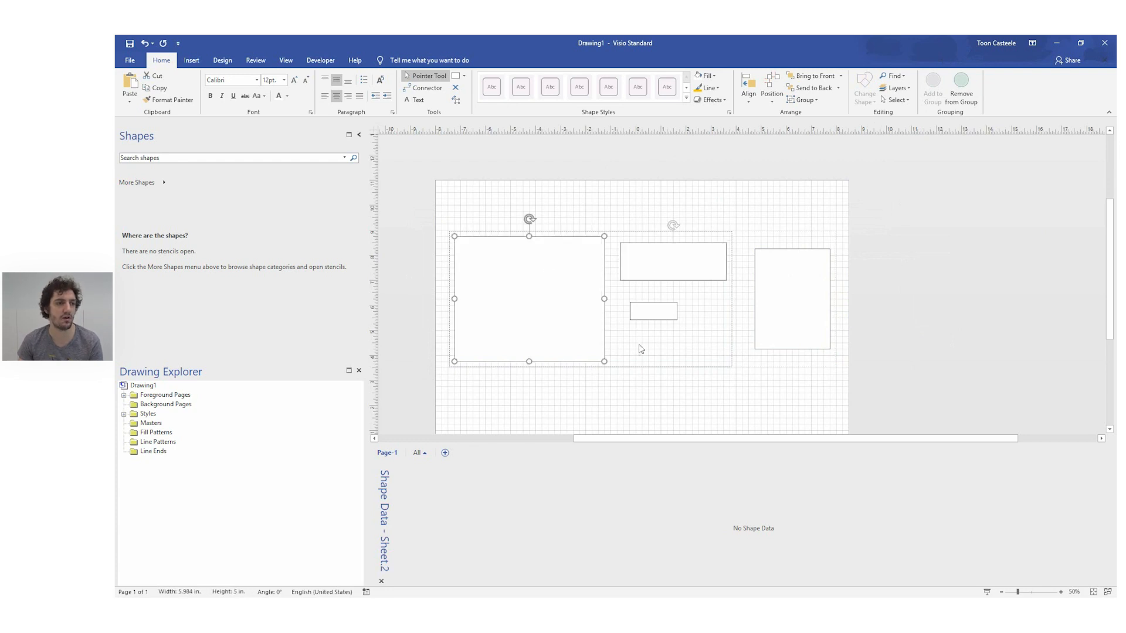
click(656, 313)
click(788, 306)
click(919, 297)
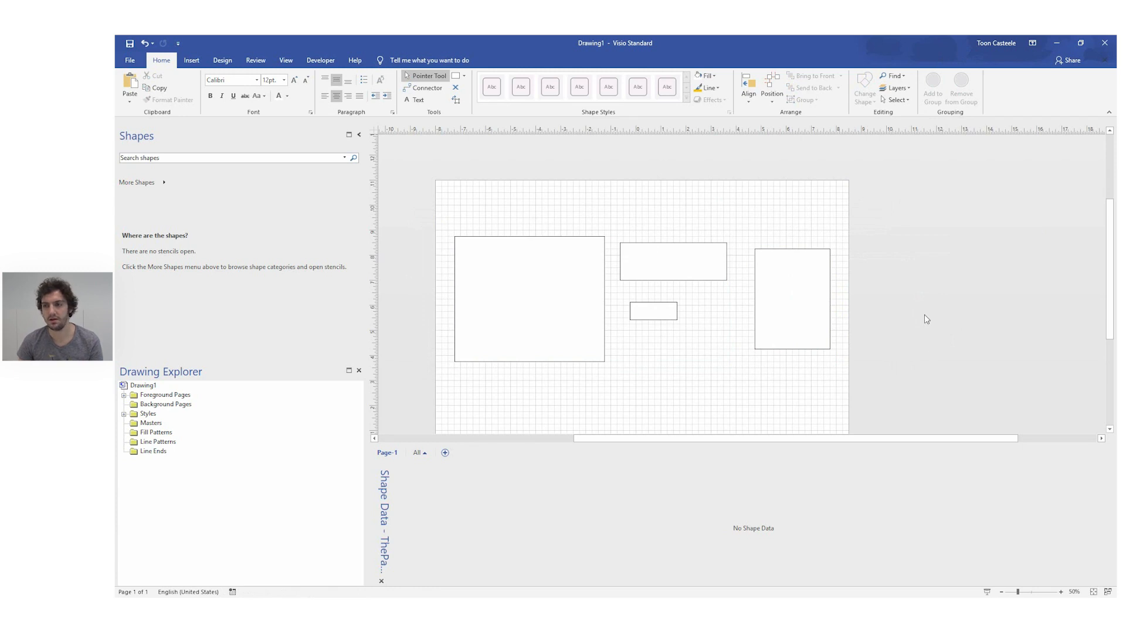
Step: Select everything on the page and delete it
key(ctrl+a)
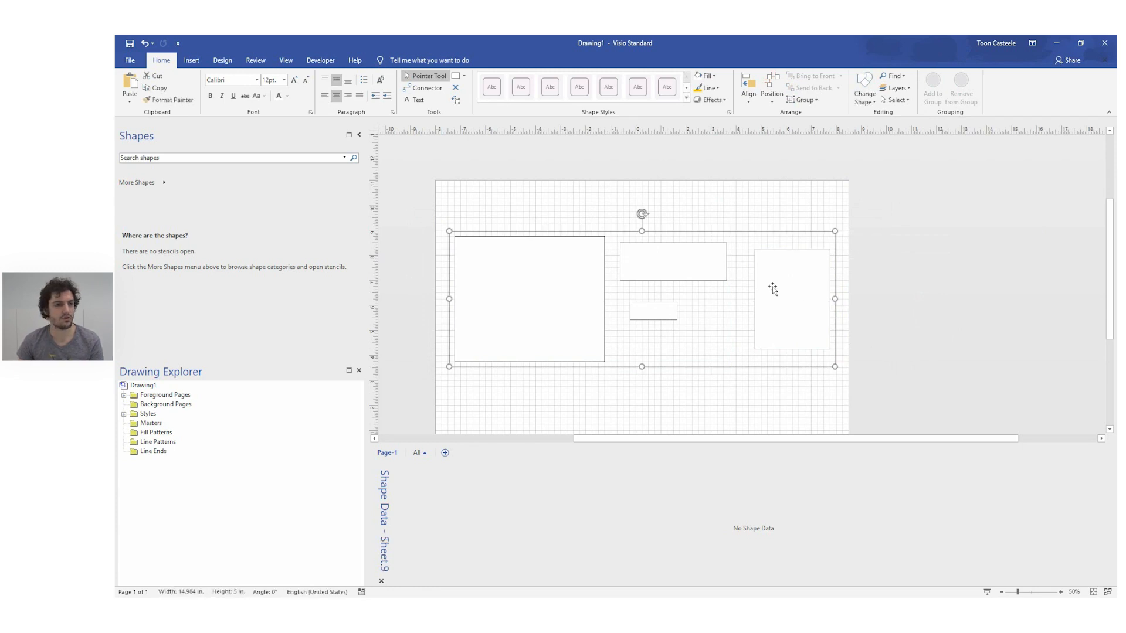
key(Delete)
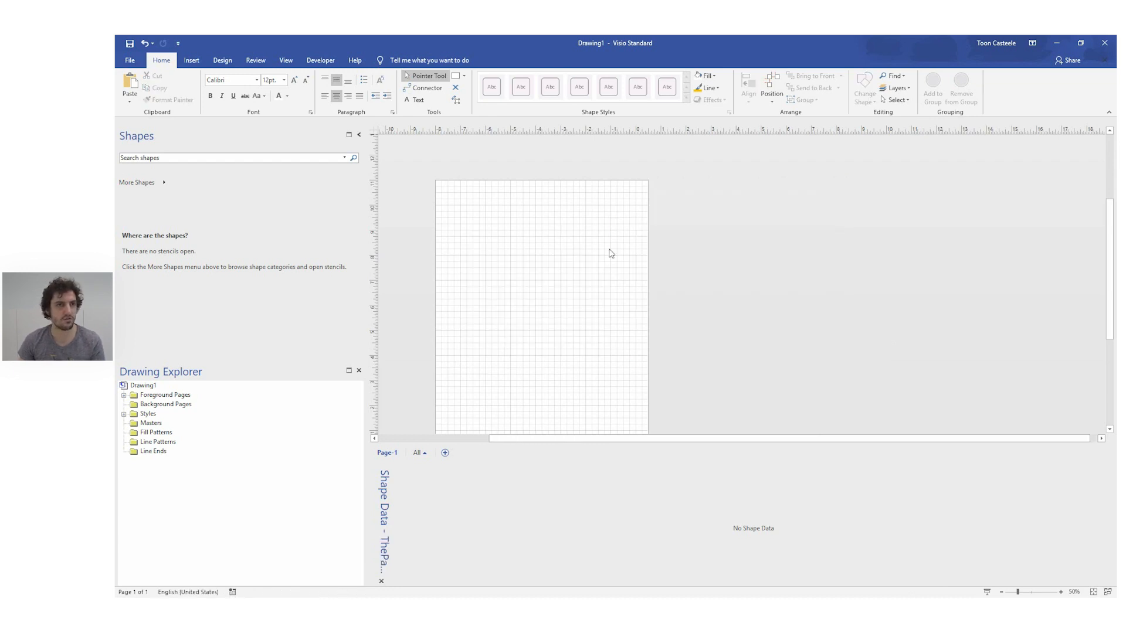
Step: Draw a rectangle about 10.1 by 4.5 in on the empty page and check which grouping commands it offers
click(455, 76)
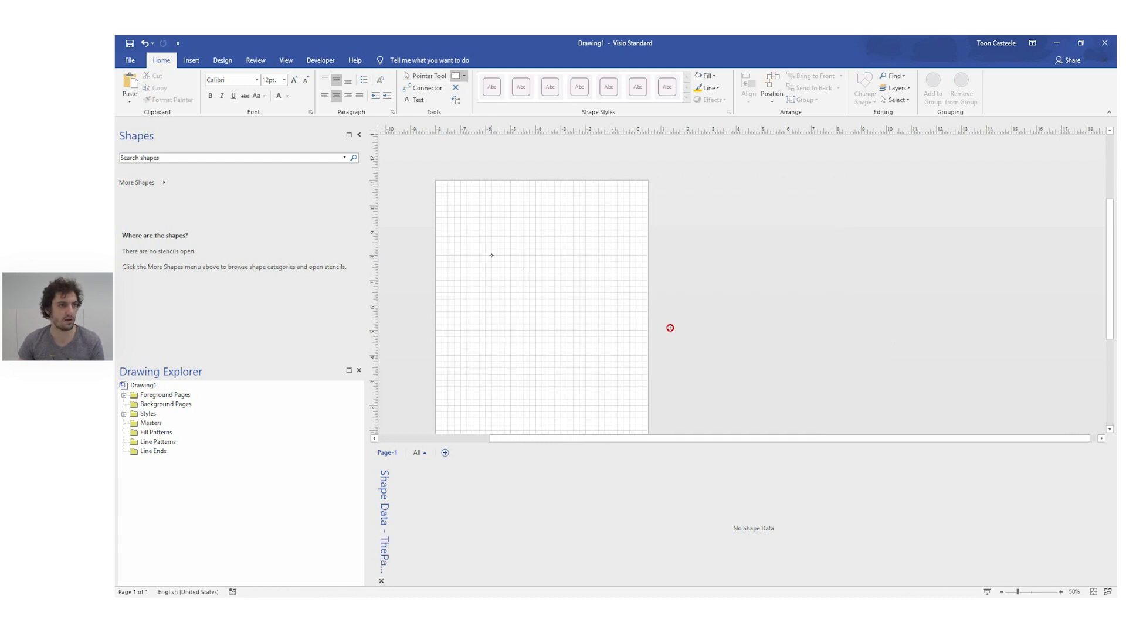
drag(492, 255, 745, 367)
right_click(743, 325)
mouse_move(813, 384)
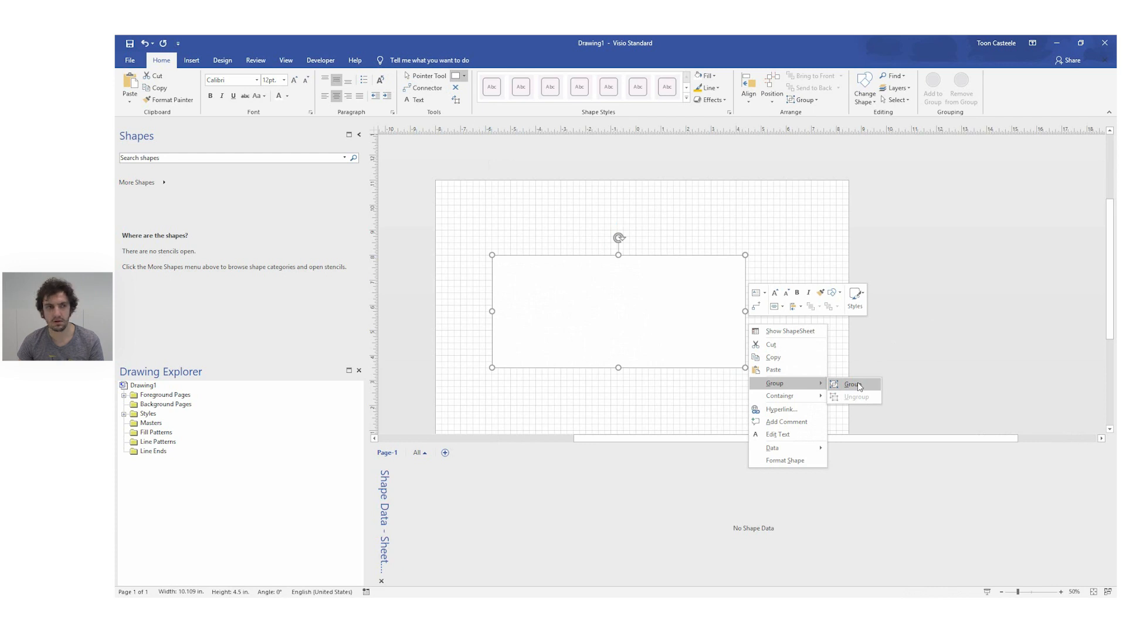
click(499, 204)
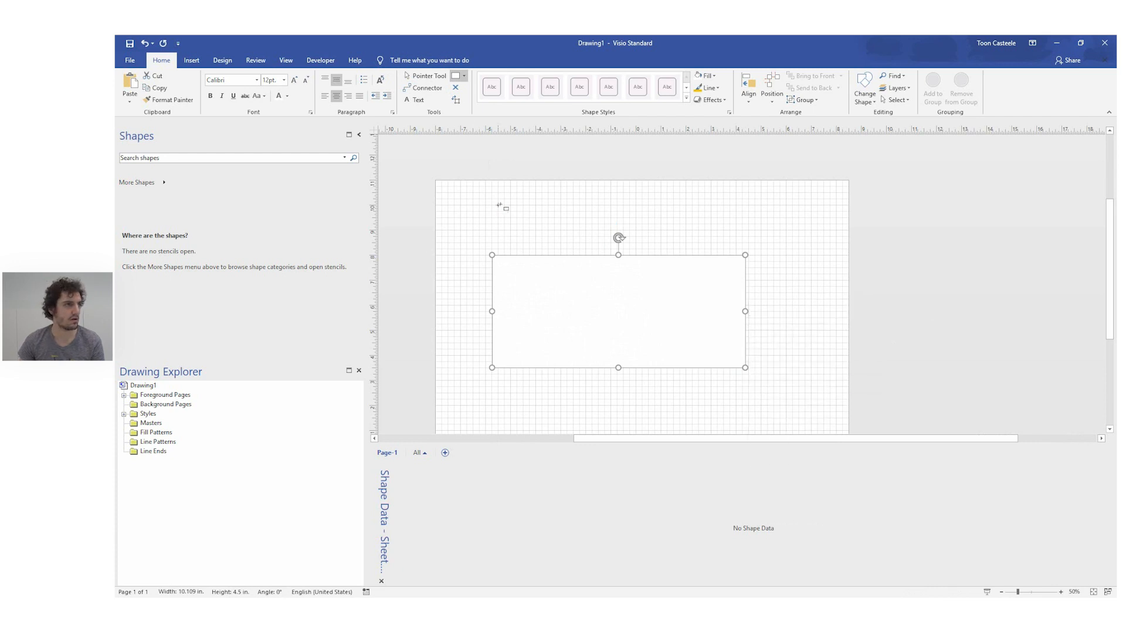
Step: Turn the single rectangle into a group with the Convert to Group command
click(322, 59)
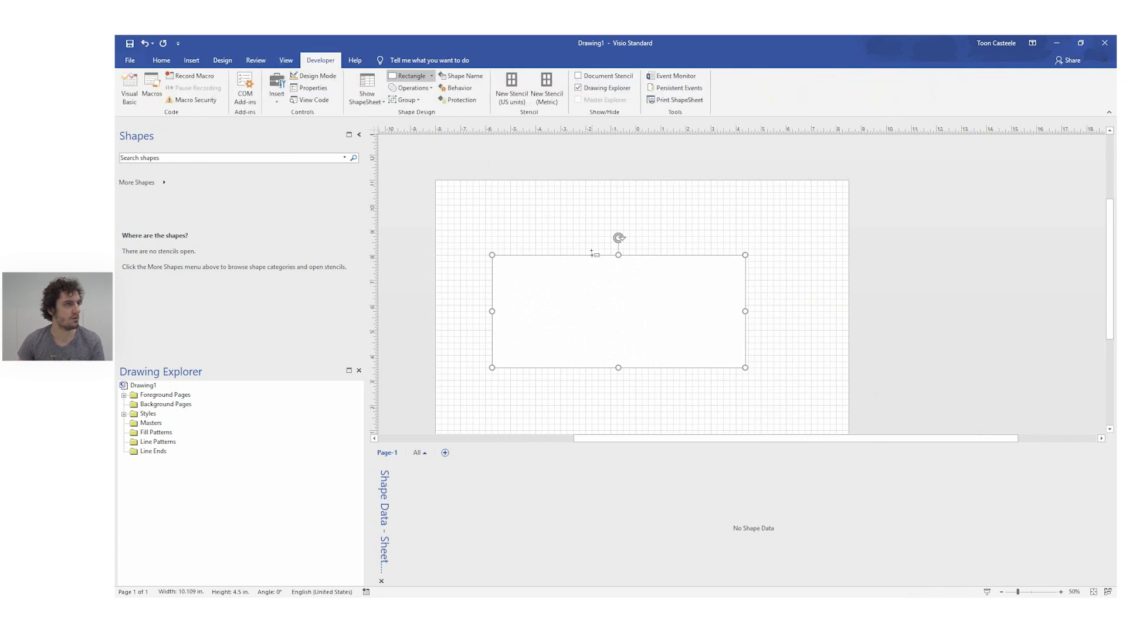
click(415, 99)
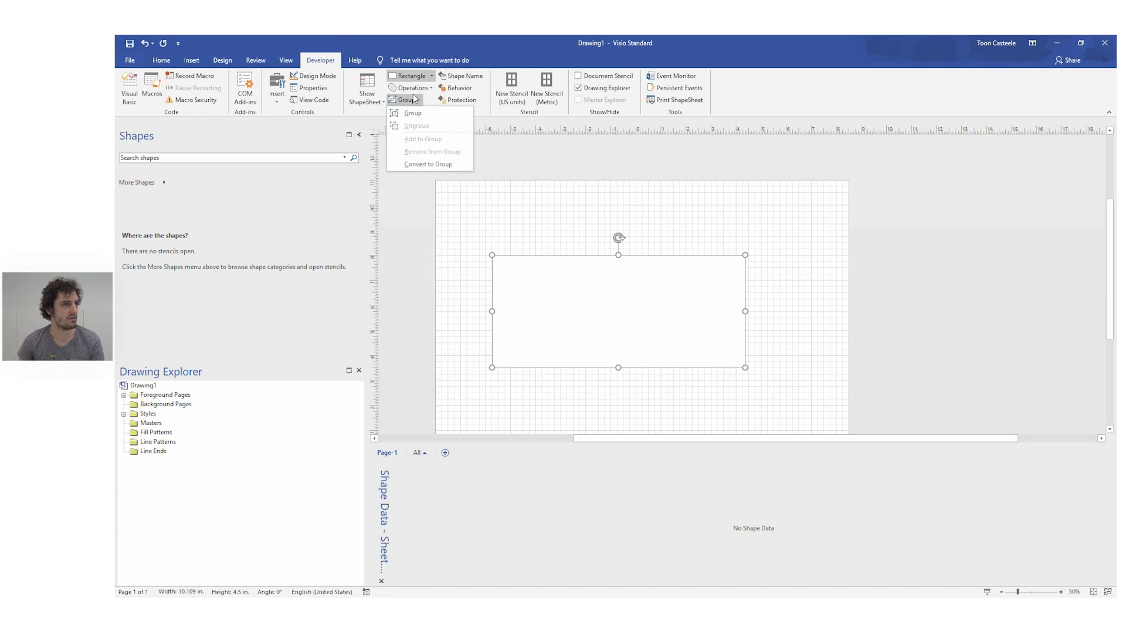
click(411, 163)
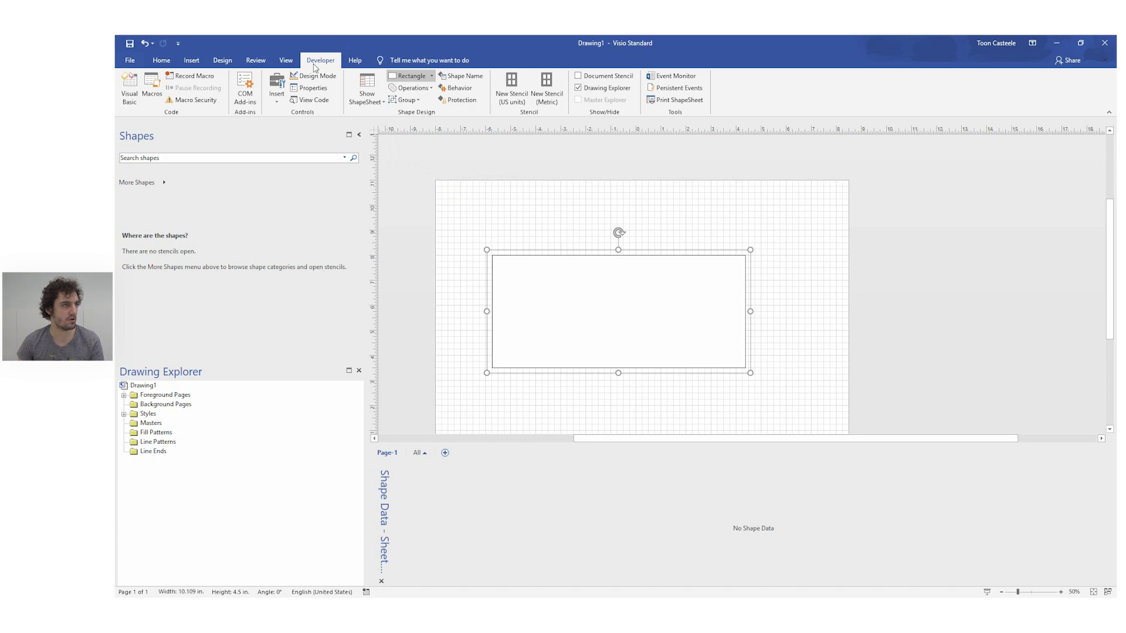
Step: Switch to the Pointer Tool and try selecting inside the converted group
click(618, 334)
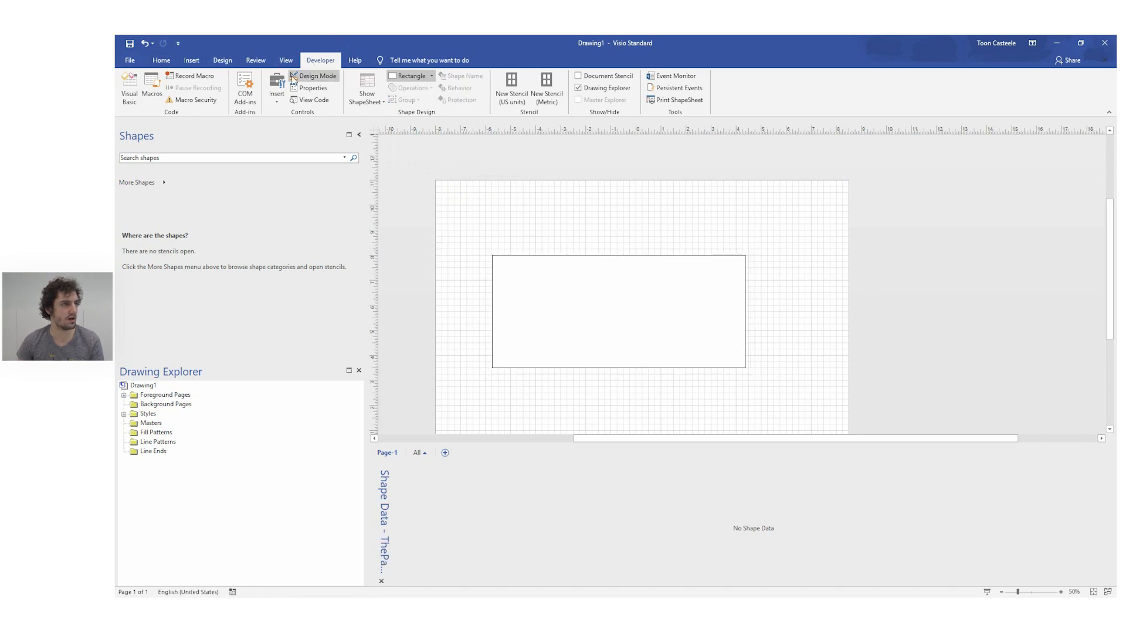
click(124, 61)
click(135, 58)
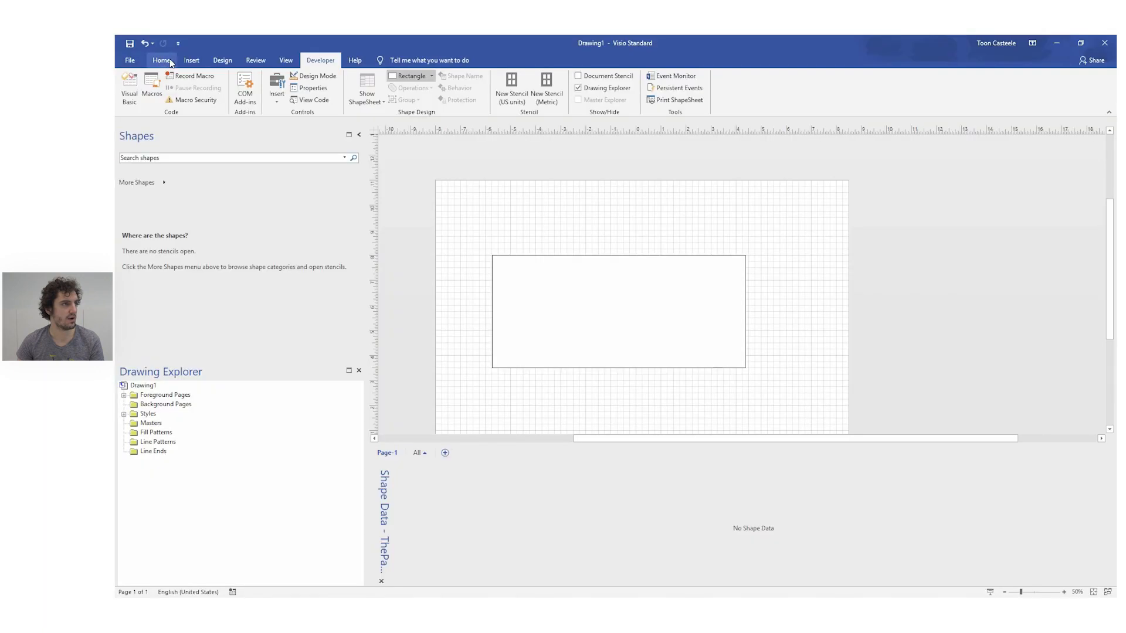
click(161, 60)
click(619, 322)
click(424, 76)
click(618, 315)
click(626, 316)
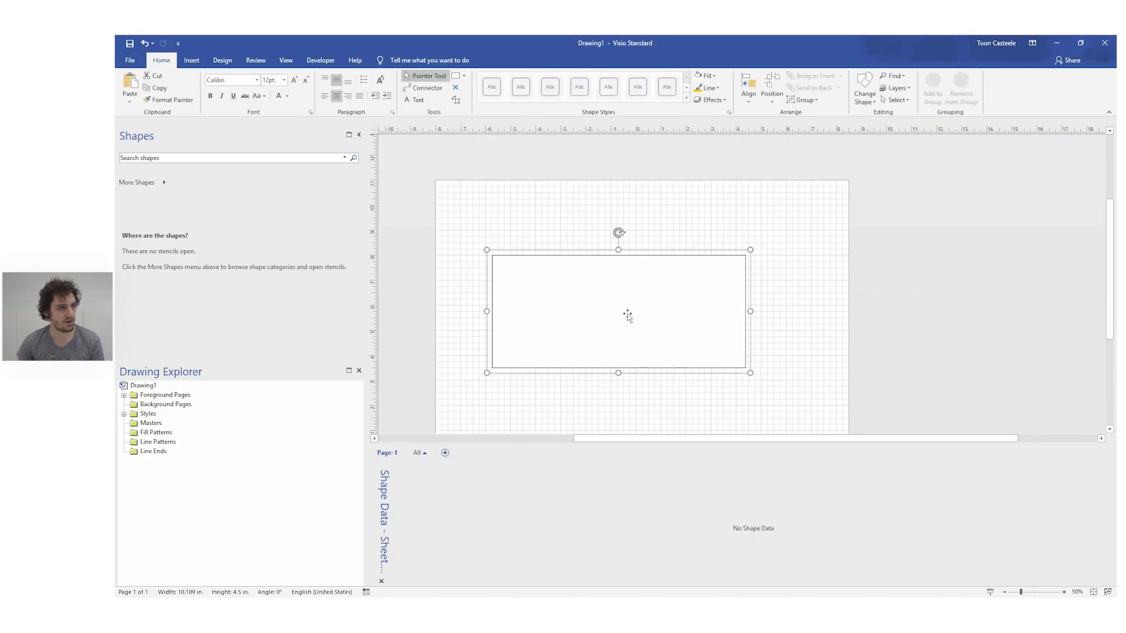
Step: Deselect and reselect the converted group, and move it down and to the right on the page
click(681, 224)
click(684, 326)
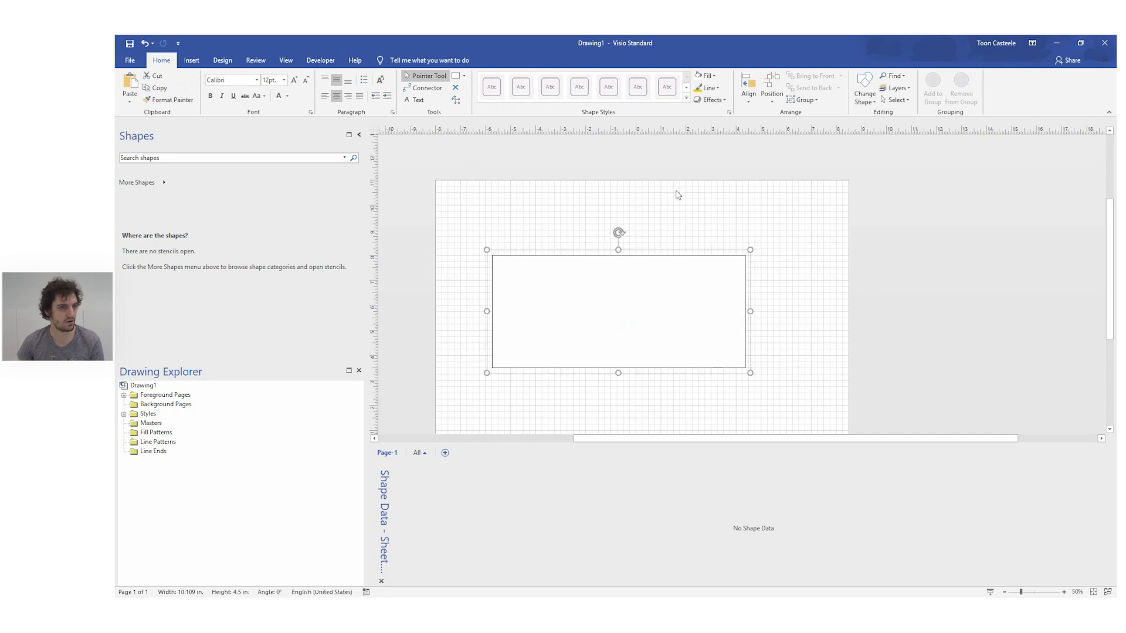
click(681, 245)
click(676, 350)
drag(614, 309, 674, 339)
Step: Draw a rectangle about 7.2 by 1.75 in above the converted group and group it on its own with the Group command
click(455, 76)
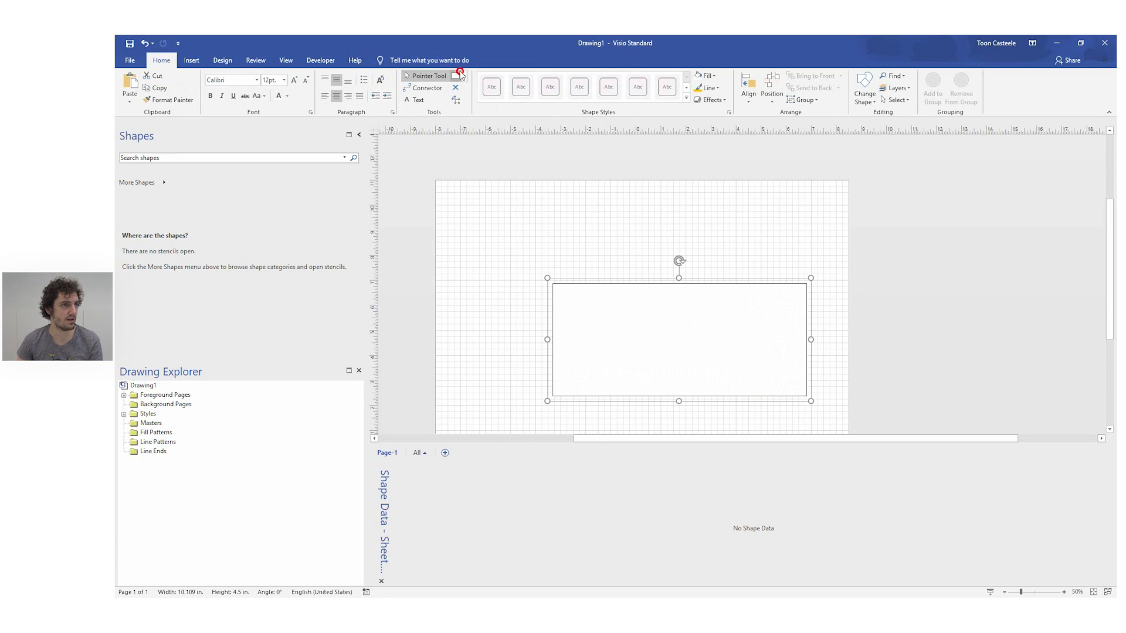
drag(497, 205, 679, 249)
right_click(617, 235)
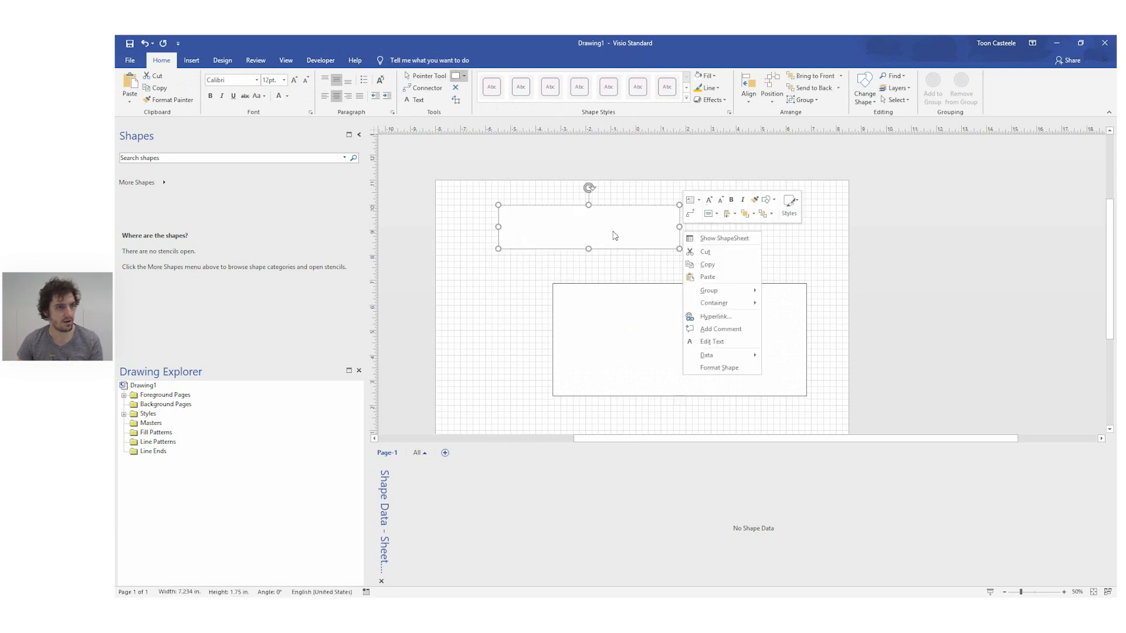
mouse_move(727, 290)
click(777, 291)
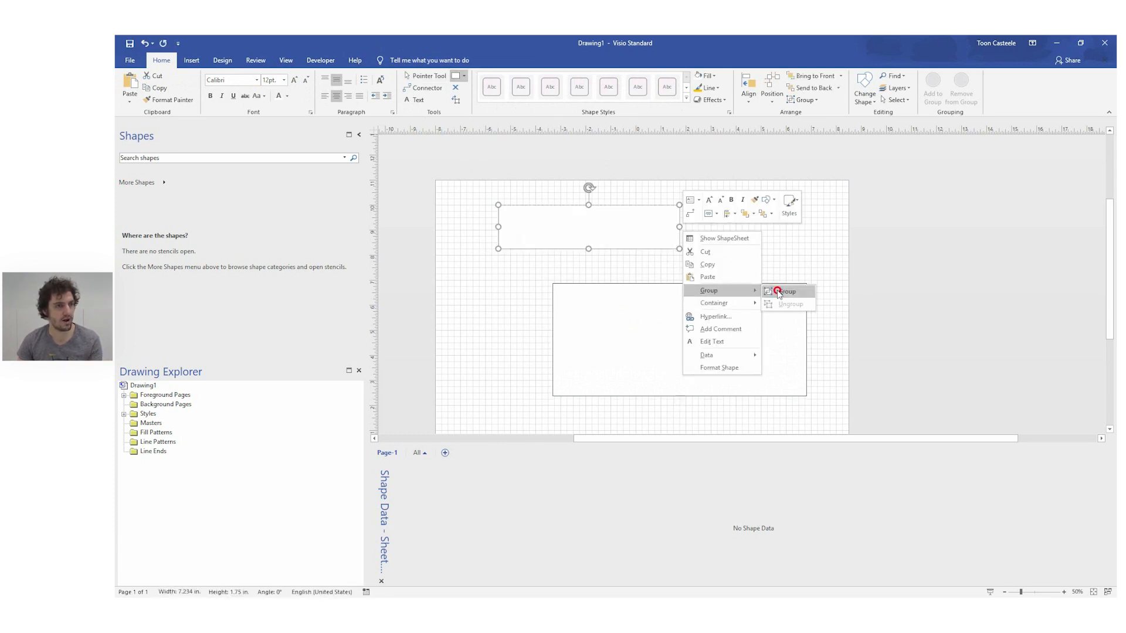
Step: Expand the foreground page's shapes in the Drawing Explorer and select the converted group Sheet.10
click(124, 396)
click(134, 405)
click(144, 414)
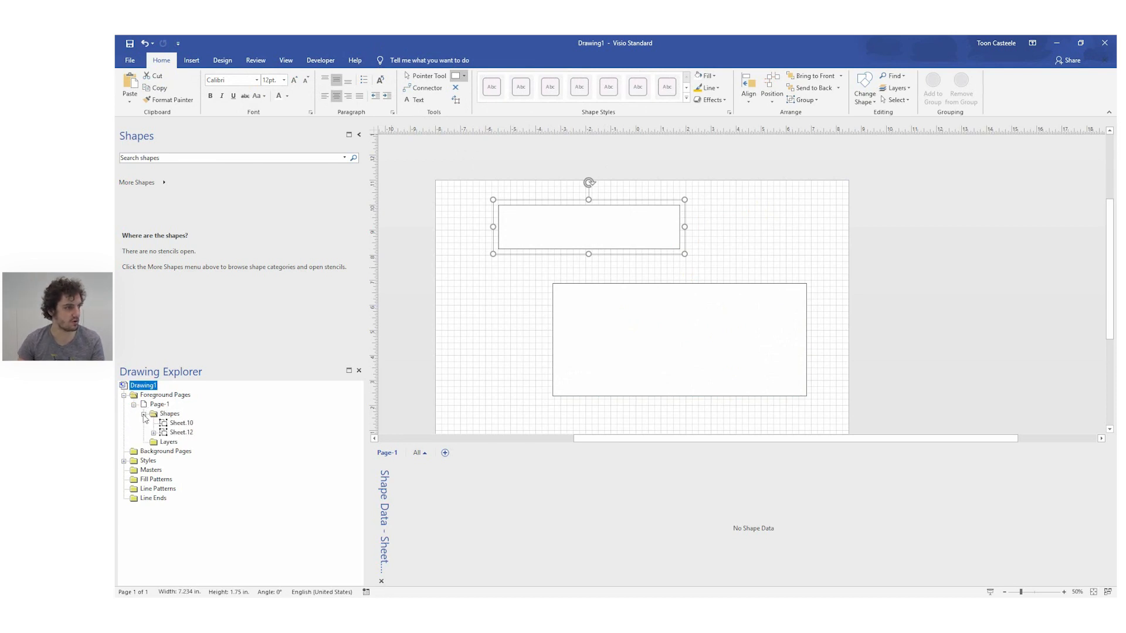
click(179, 424)
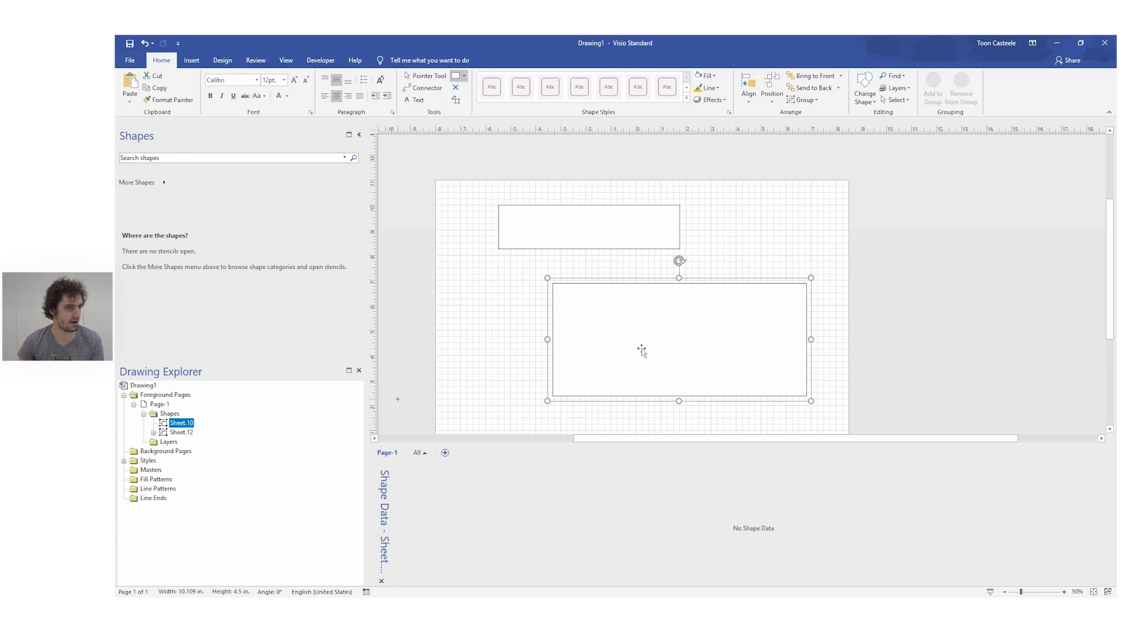
Step: Compare the grouping commands offered for the large converted group and the smaller group above it
right_click(681, 325)
mouse_move(743, 390)
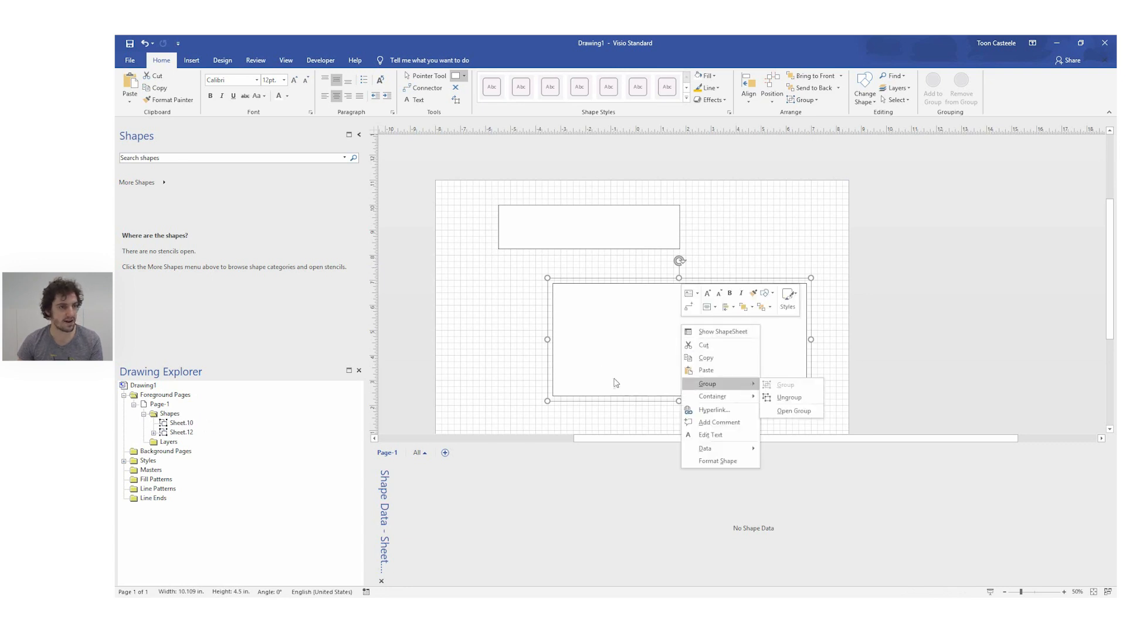
click(500, 335)
click(183, 424)
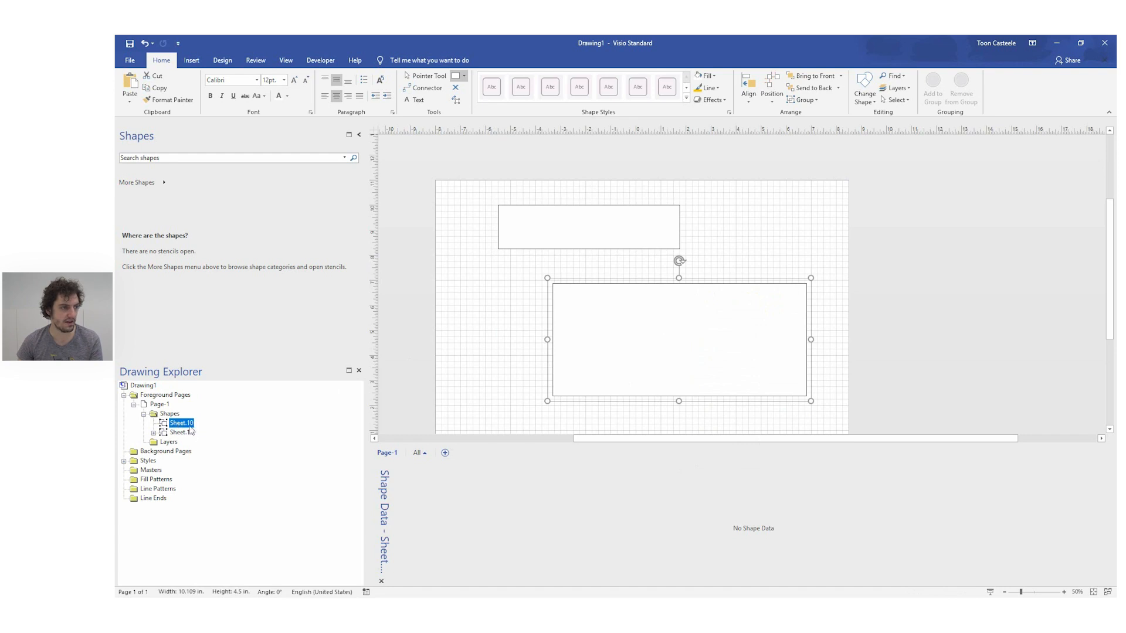
click(585, 229)
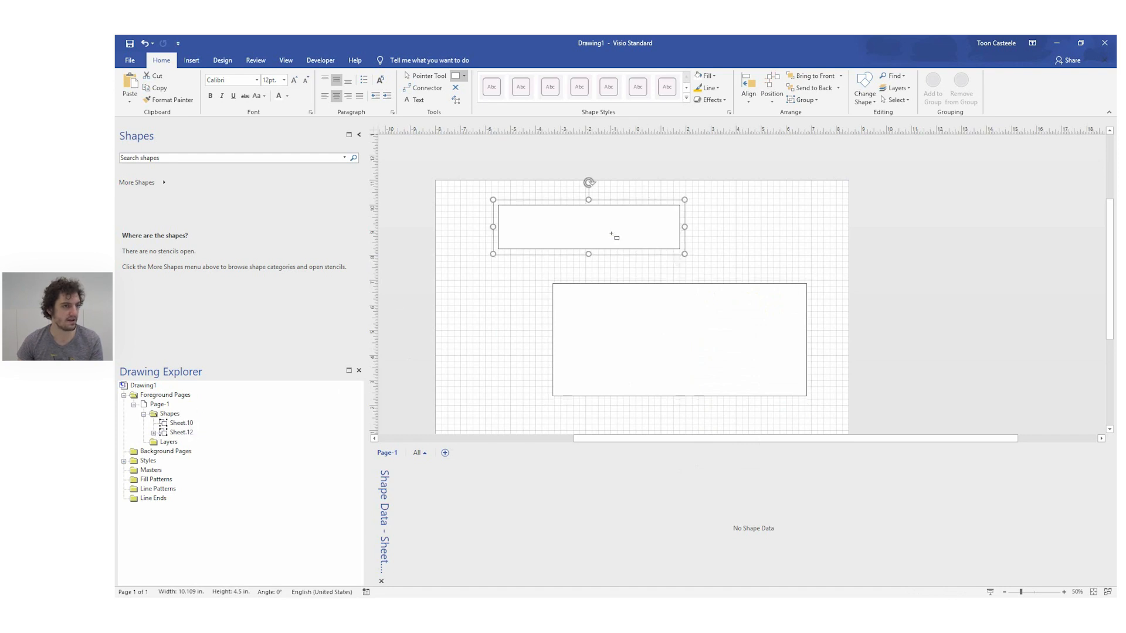
right_click(612, 234)
mouse_move(740, 293)
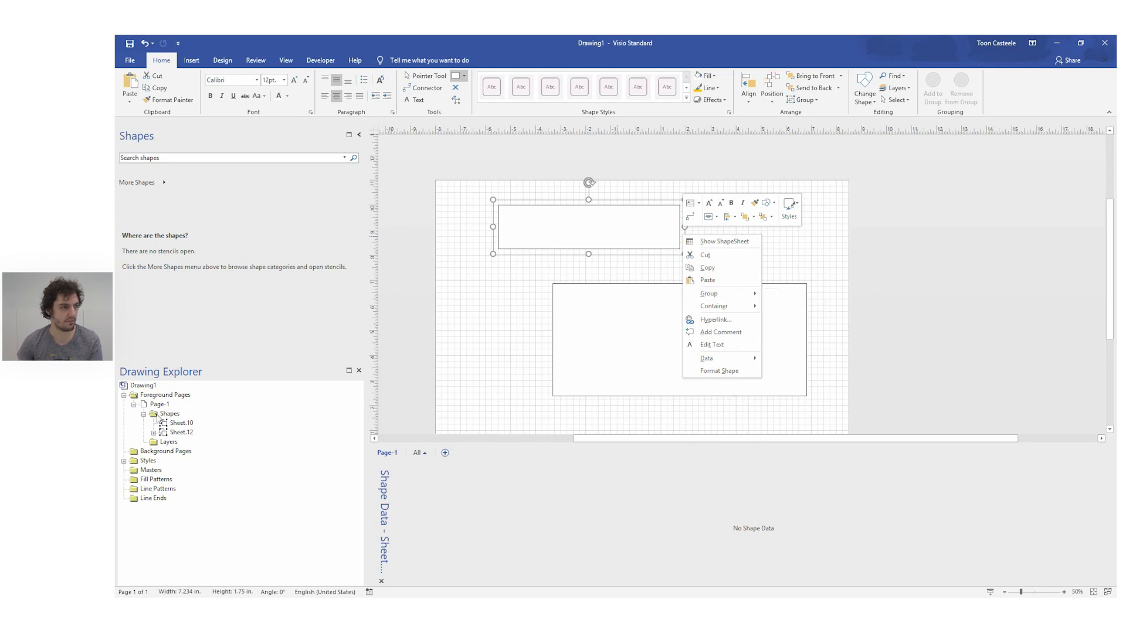
Step: Expand Sheet.12 and its nested shapes in the Drawing Explorer and select the inner shape Sheet.11
click(153, 433)
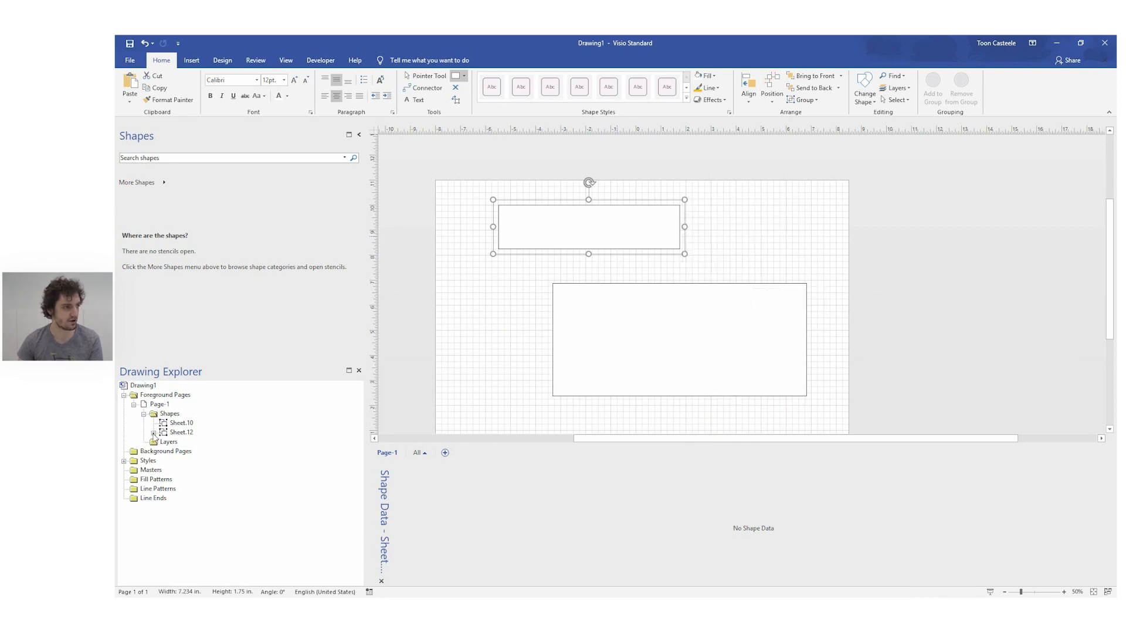
click(154, 433)
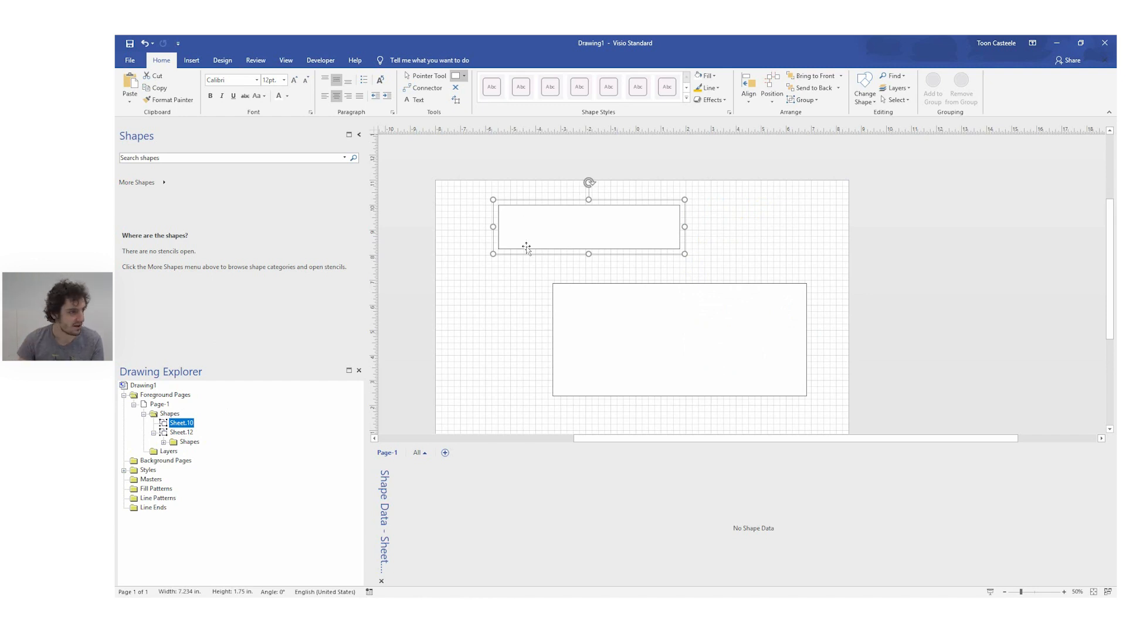
click(165, 442)
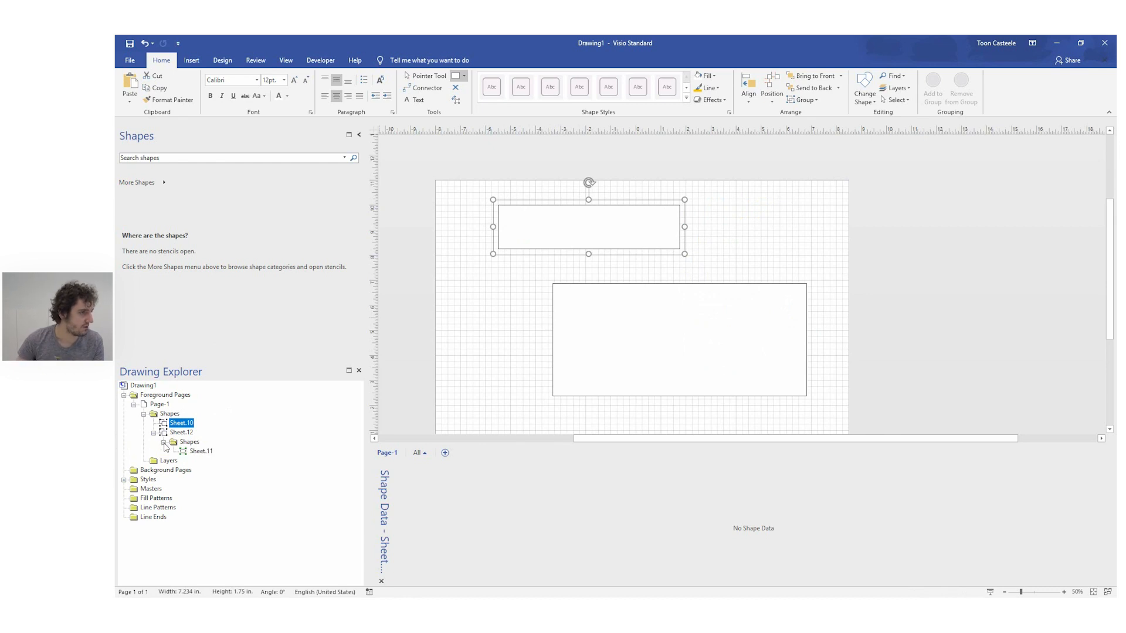
click(200, 451)
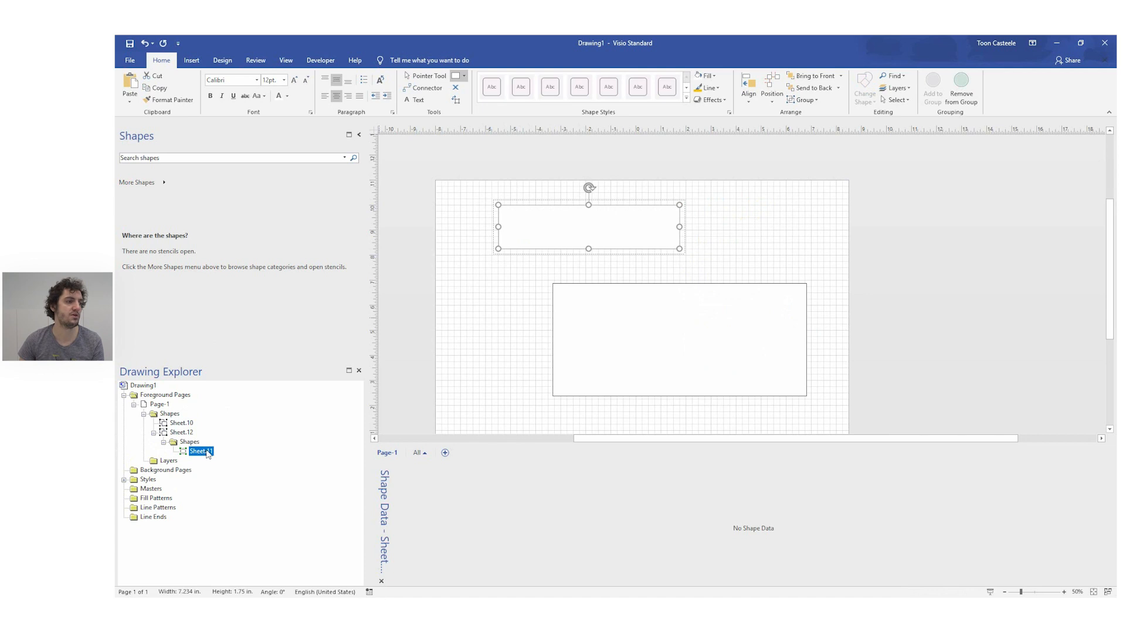